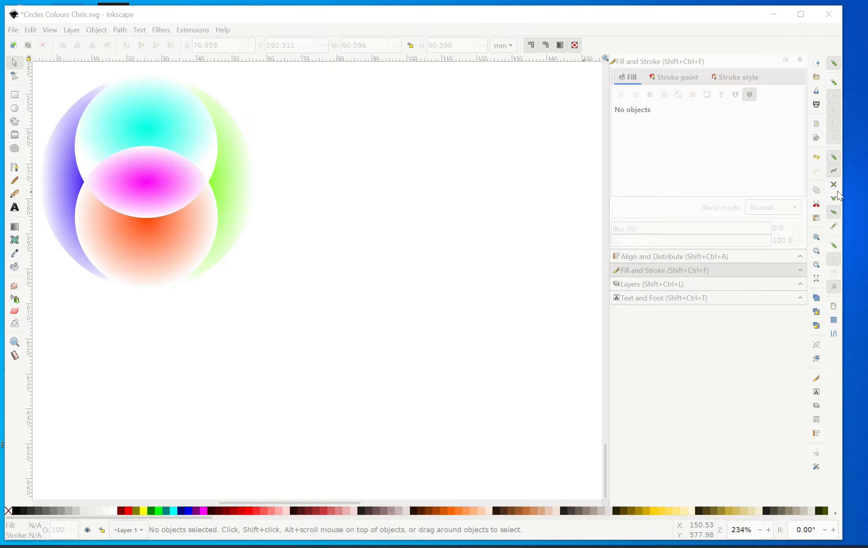
# Step: Draw a pink circle about 67 mm in diameter, below and to the right of the existing gradient artwork
pyautogui.click(835, 171)
pyautogui.click(14, 110)
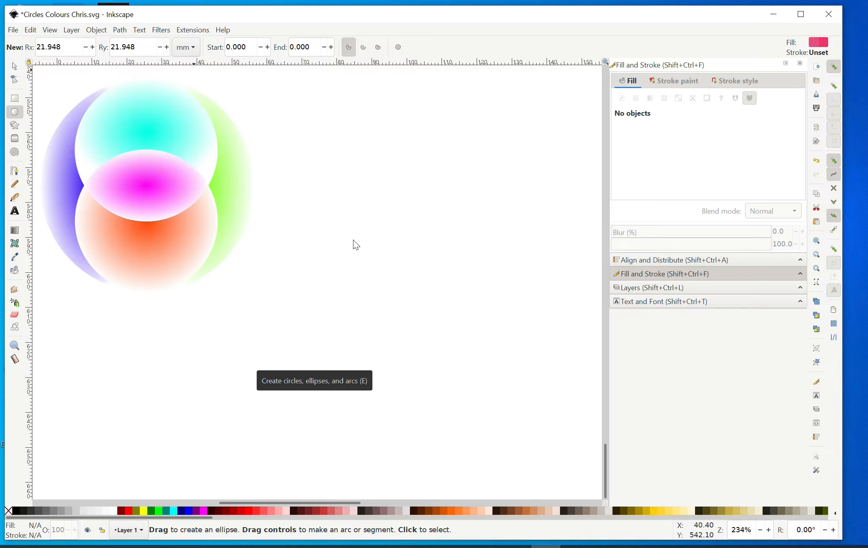
pyautogui.moveTo(336, 229)
pyautogui.mouseDown()
pyautogui.moveTo(386, 292)
pyautogui.moveTo(449, 341)
pyautogui.moveTo(510, 383)
pyautogui.moveTo(577, 405)
pyautogui.moveTo(542, 421)
pyautogui.moveTo(589, 465)
pyautogui.mouseUp()
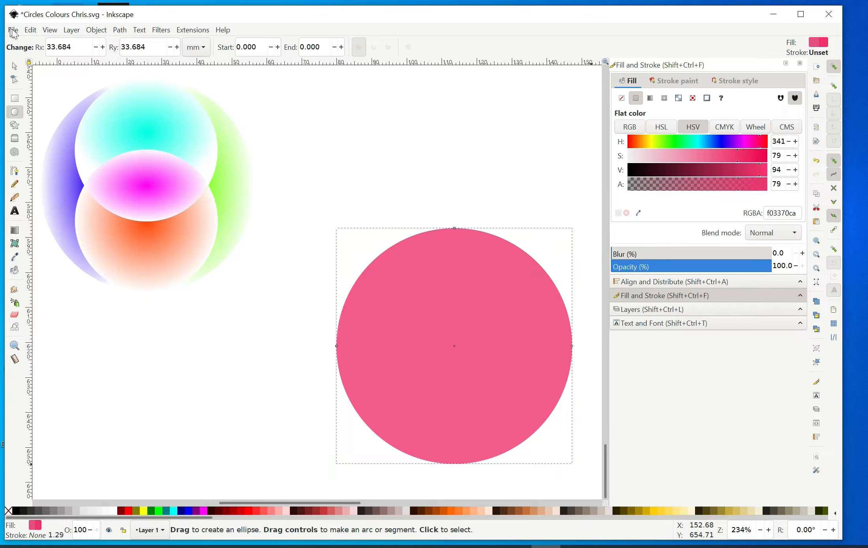
# Step: Duplicate the pink circle and scale the copy down proportionally to about 47.5 mm in diameter
pyautogui.click(31, 30)
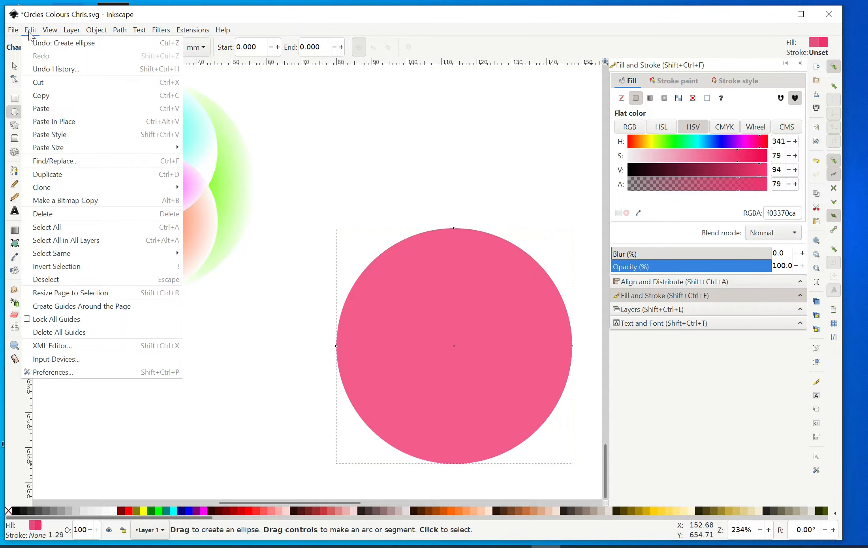
pyautogui.click(59, 179)
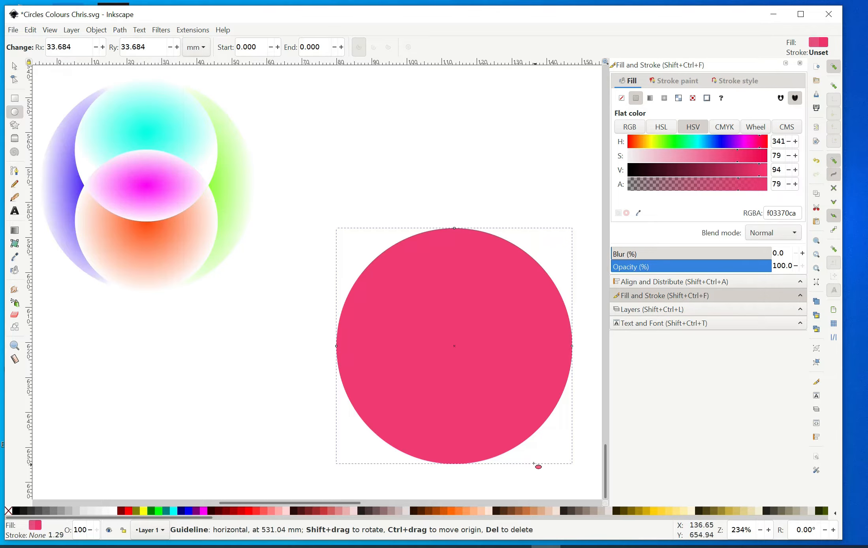
pyautogui.click(14, 66)
pyautogui.moveTo(446, 255); pyautogui.dragTo(433, 251)
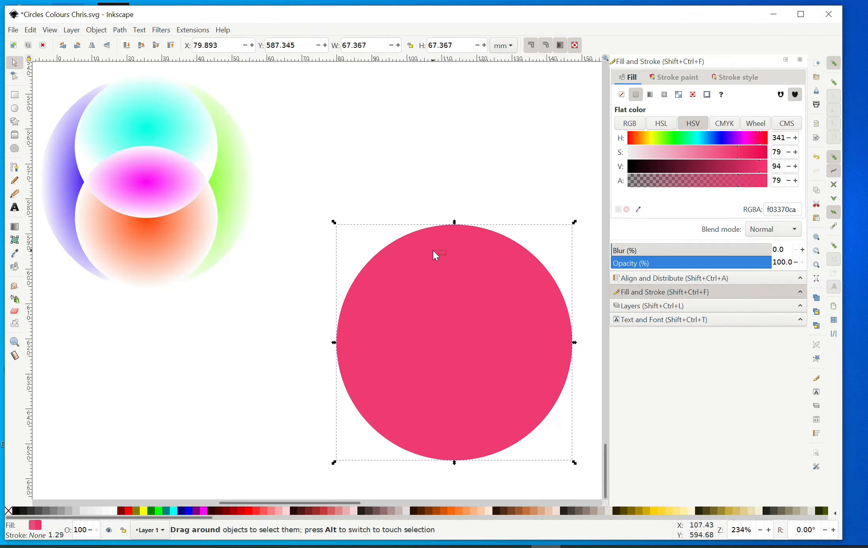
pyautogui.click(461, 291)
pyautogui.moveTo(468, 298)
pyautogui.mouseDown()
pyautogui.moveTo(439, 279)
pyautogui.moveTo(425, 237)
pyautogui.moveTo(429, 285)
pyautogui.moveTo(462, 292)
pyautogui.mouseUp()
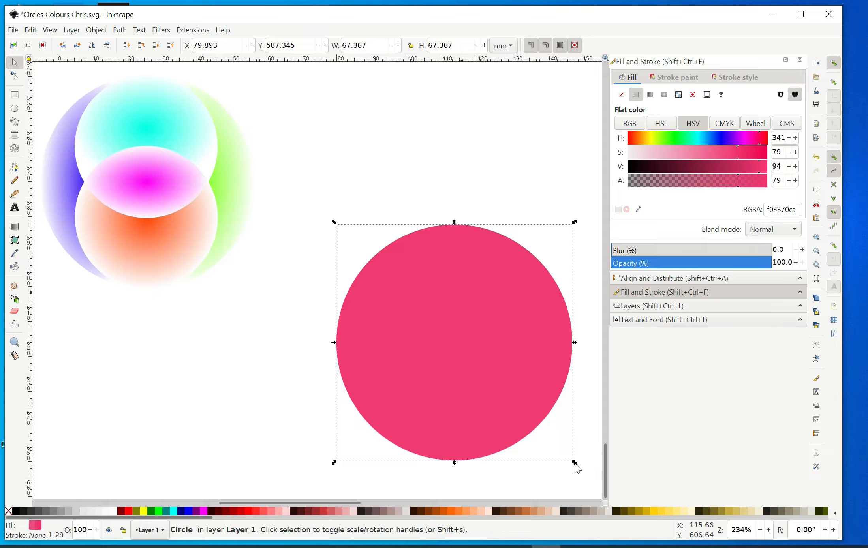
pyautogui.moveTo(573, 463); pyautogui.dragTo(517, 394)
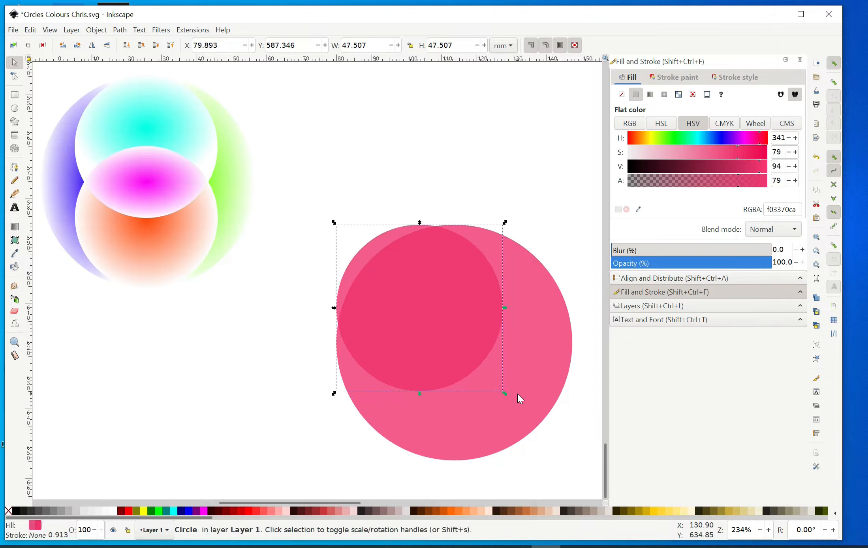
# Step: Recolour the smaller circle green with hue 114 and snap it centred against the inside top of the pink circle
pyautogui.click(671, 138)
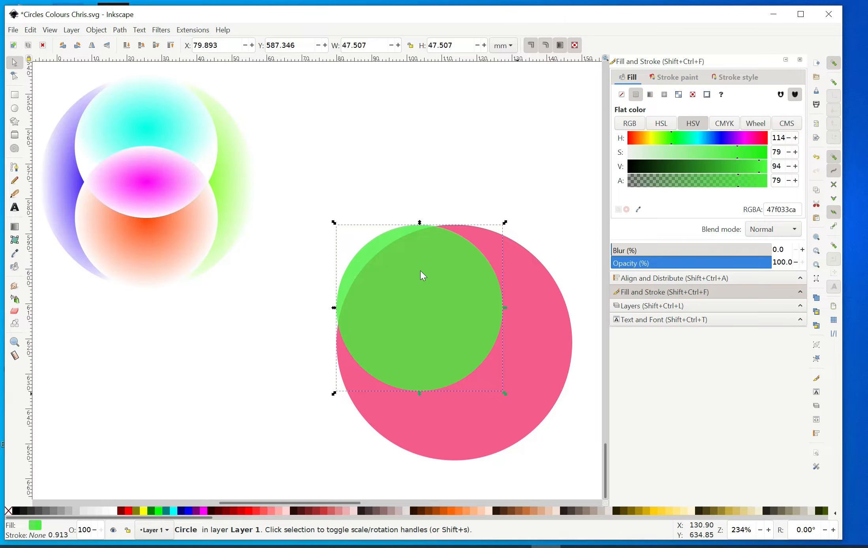
pyautogui.moveTo(420, 270); pyautogui.dragTo(426, 278)
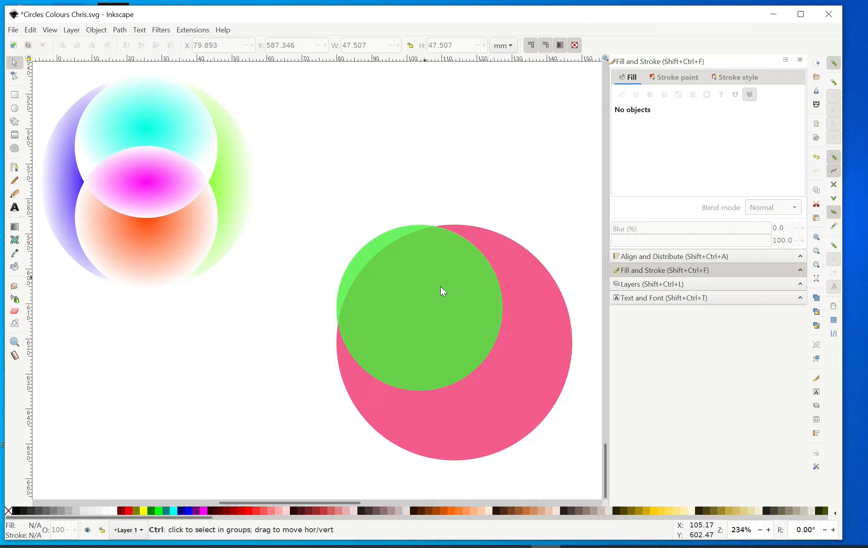
pyautogui.moveTo(452, 291); pyautogui.dragTo(478, 304)
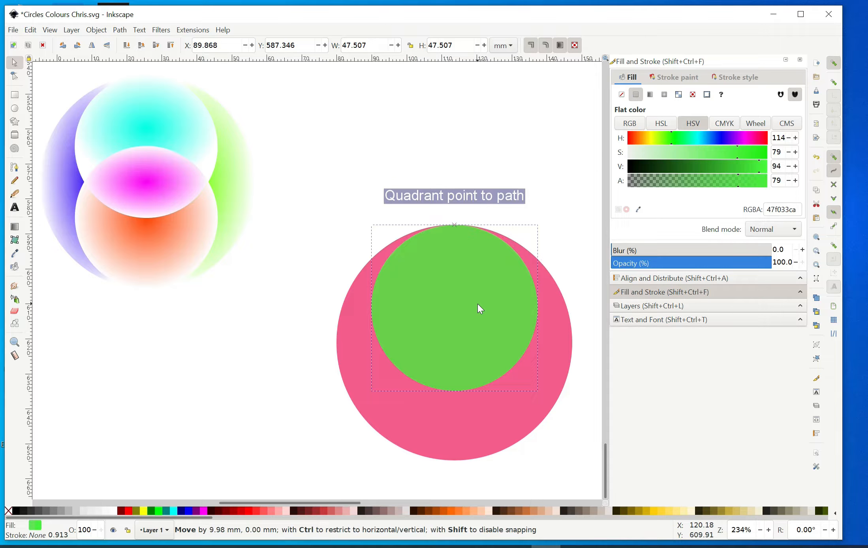
pyautogui.moveTo(478, 304); pyautogui.dragTo(477, 304)
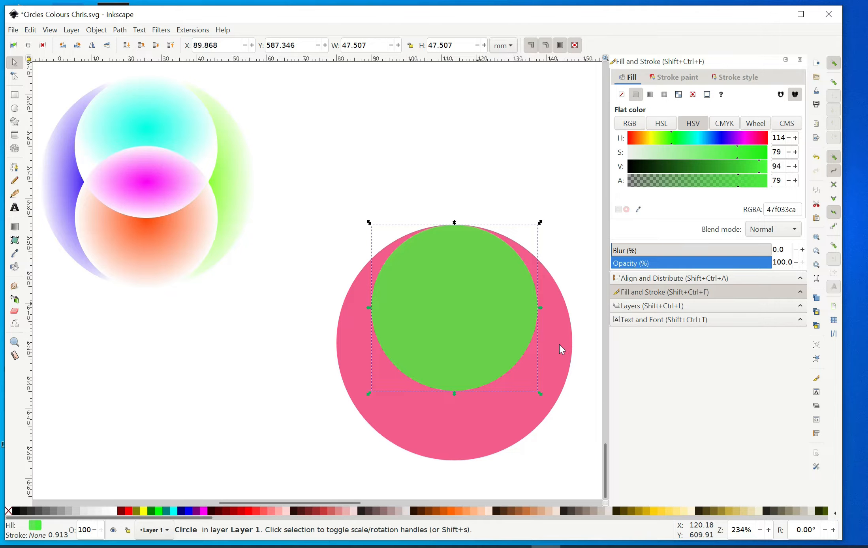
# Step: Duplicate the green circle and move the copy straight down to touch the pink circle's bottom edge
pyautogui.click(34, 31)
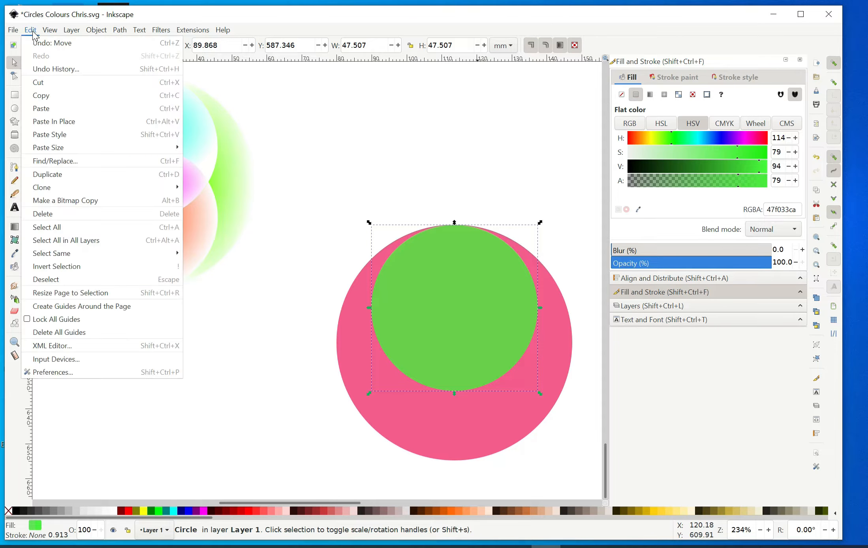
pyautogui.click(47, 175)
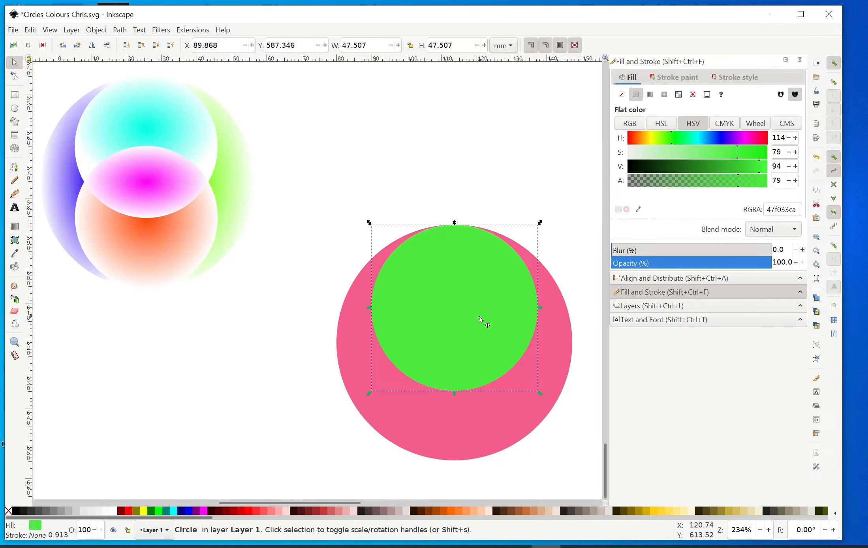
pyautogui.moveTo(471, 312); pyautogui.dragTo(468, 383)
pyautogui.moveTo(468, 387); pyautogui.dragTo(467, 385)
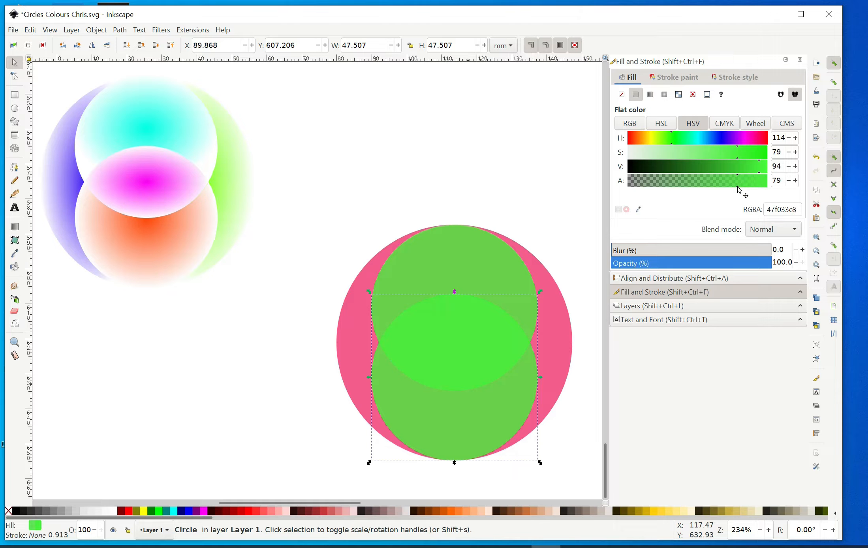
# Step: Give the lower circle a yellow fill with hue 63 and alpha 77, then deselect it
pyautogui.moveTo(738, 190)
pyautogui.mouseDown()
pyautogui.moveTo(767, 188)
pyautogui.moveTo(737, 188)
pyautogui.mouseUp()
pyautogui.click(652, 138)
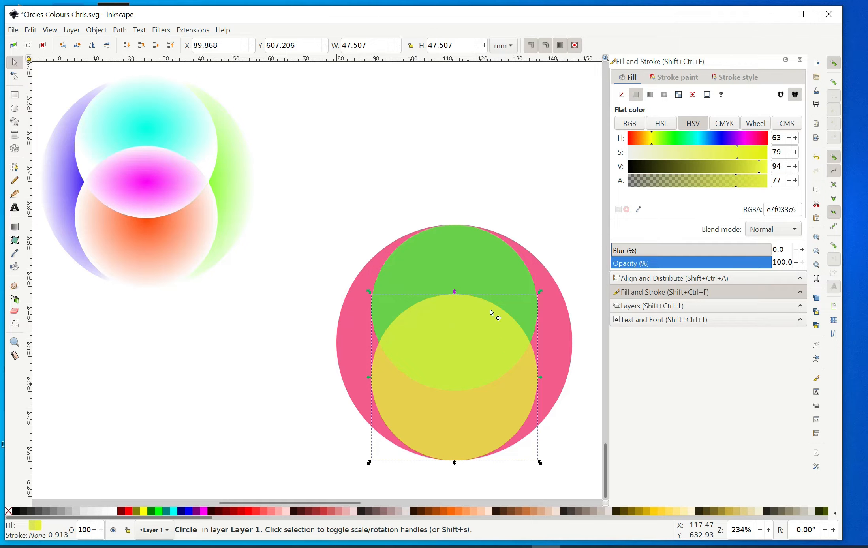
pyautogui.click(582, 450)
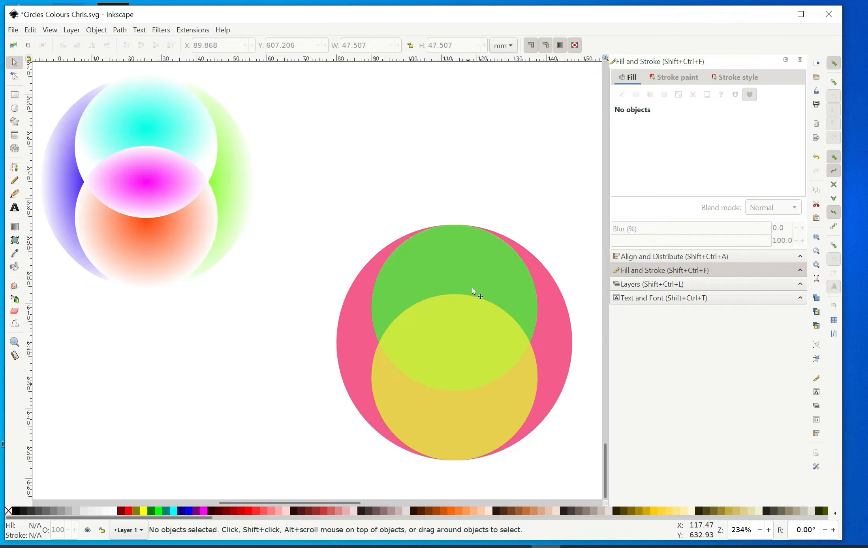
# Step: Duplicate the green and yellow circles together and reduce the copies to their overlapping lens with Intersection
pyautogui.press('shift')
pyautogui.keyDown('shift'); pyautogui.click(450, 275); pyautogui.keyUp('shift')
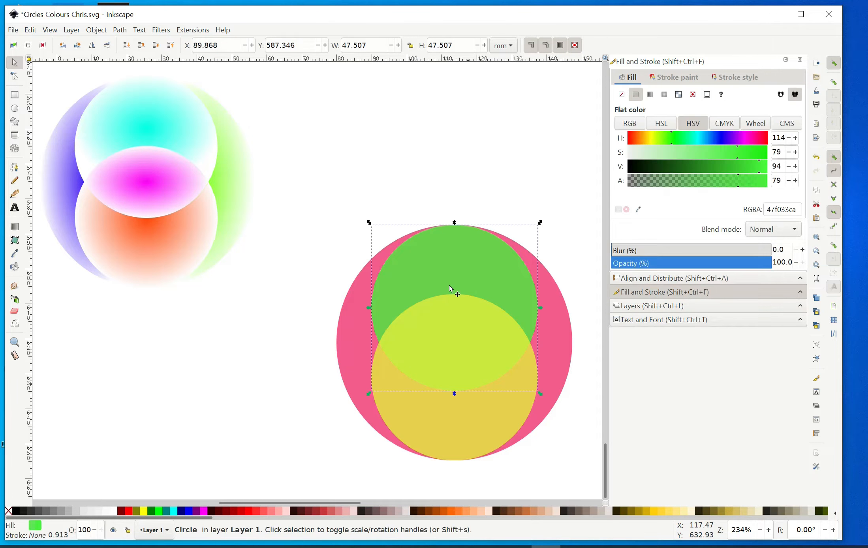
pyautogui.keyDown('shift'); pyautogui.click(458, 413); pyautogui.keyUp('shift')
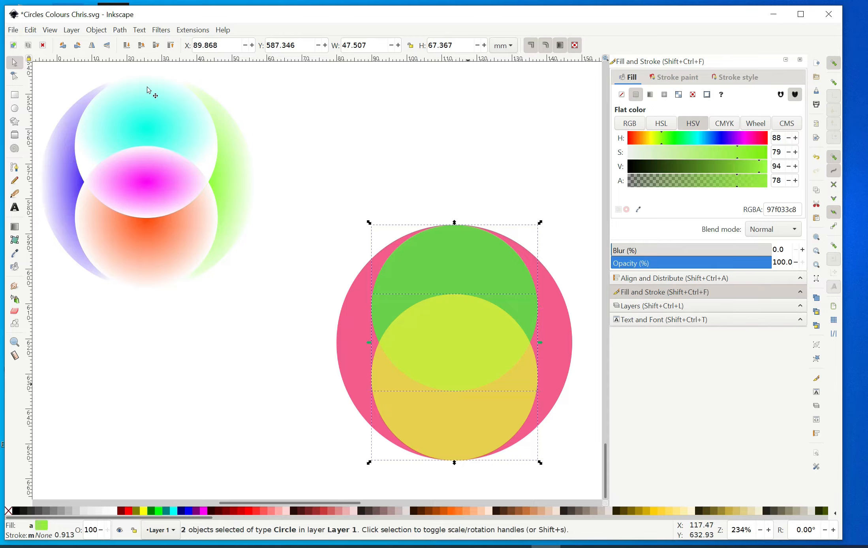
pyautogui.click(34, 31)
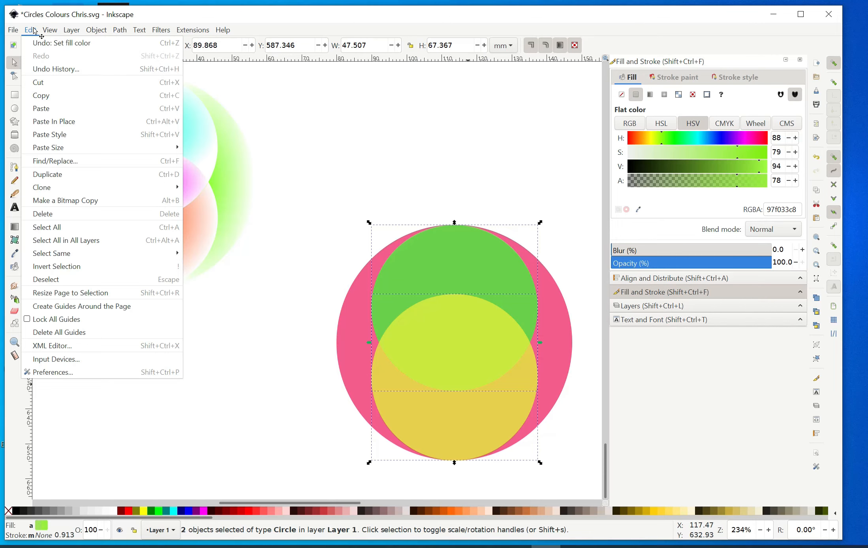
pyautogui.click(46, 176)
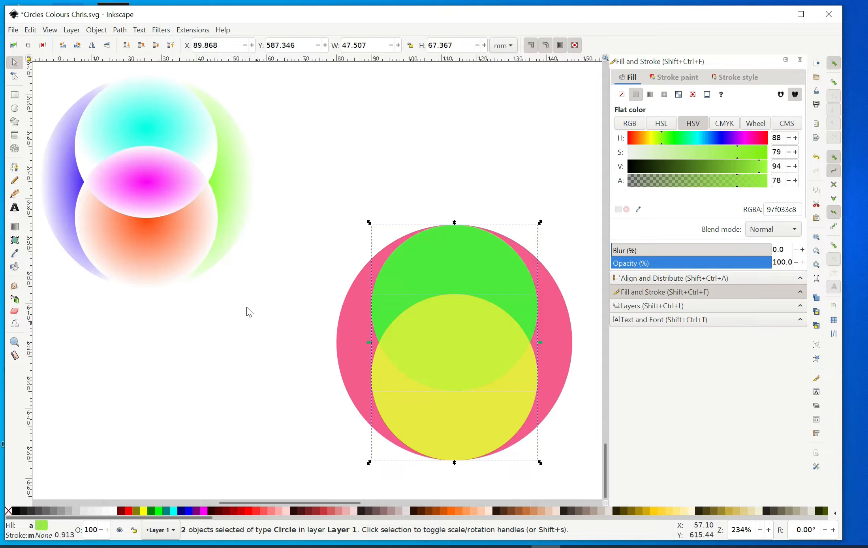
pyautogui.click(123, 32)
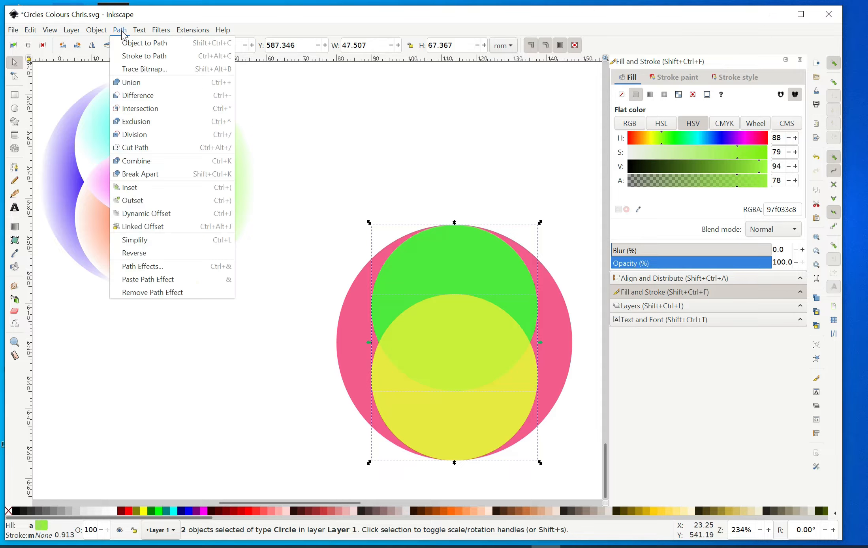
pyautogui.click(138, 108)
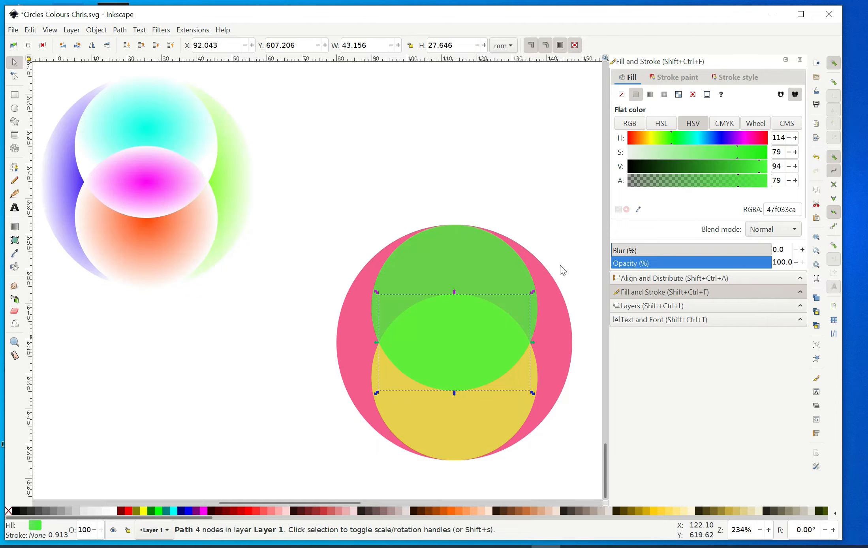
# Step: Recolour the lens shape purple with hue 259 and lower it to the bottom of the stack
pyautogui.click(729, 137)
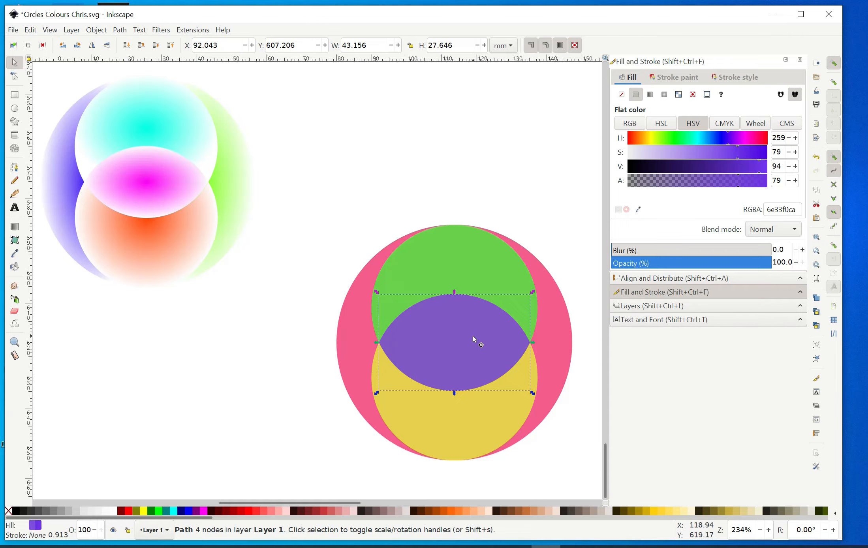
pyautogui.click(126, 51)
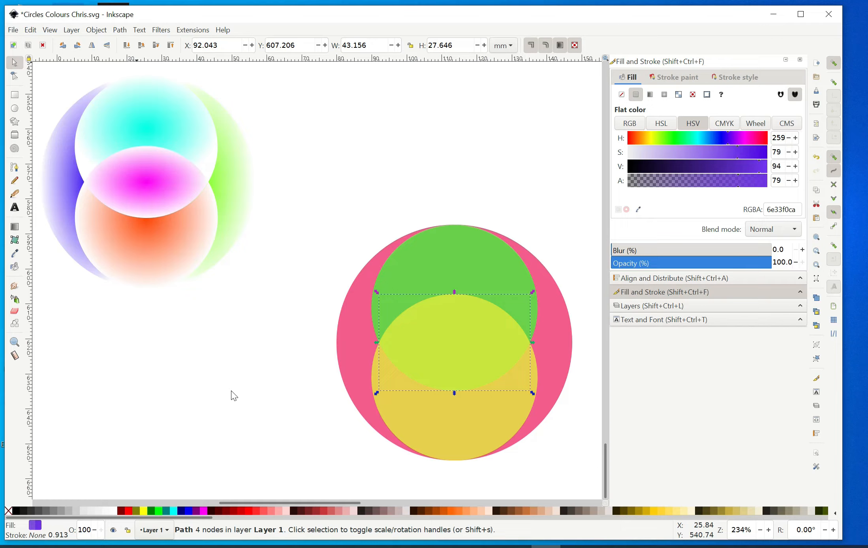
pyautogui.click(561, 438)
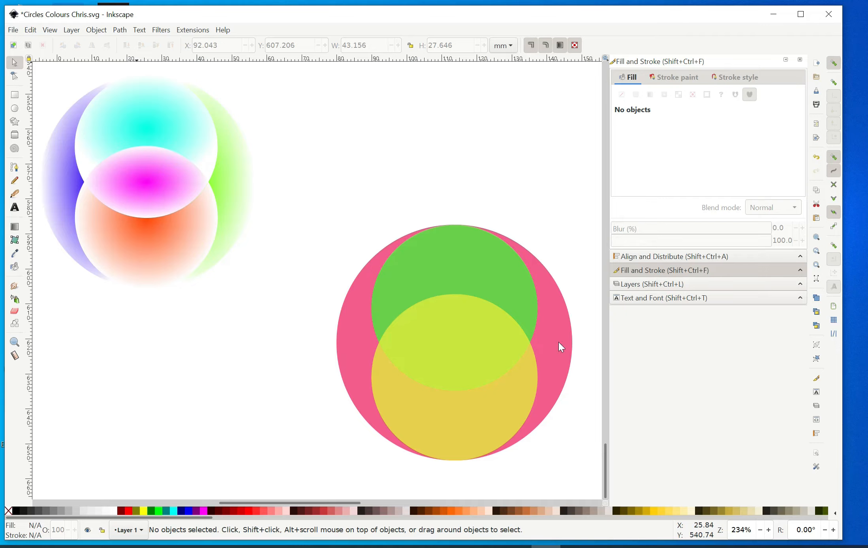
# Step: Duplicate the green and yellow circles and subtract the yellow copy from the green copy with Difference
pyautogui.keyDown('shift'); pyautogui.click(456, 268); pyautogui.keyUp('shift')
pyautogui.keyDown('shift'); pyautogui.click(461, 410); pyautogui.keyUp('shift')
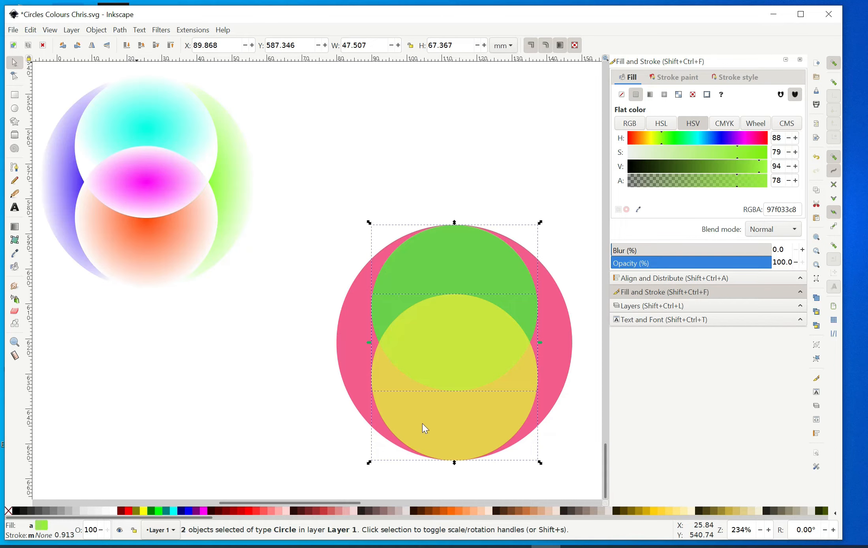
pyautogui.click(30, 30)
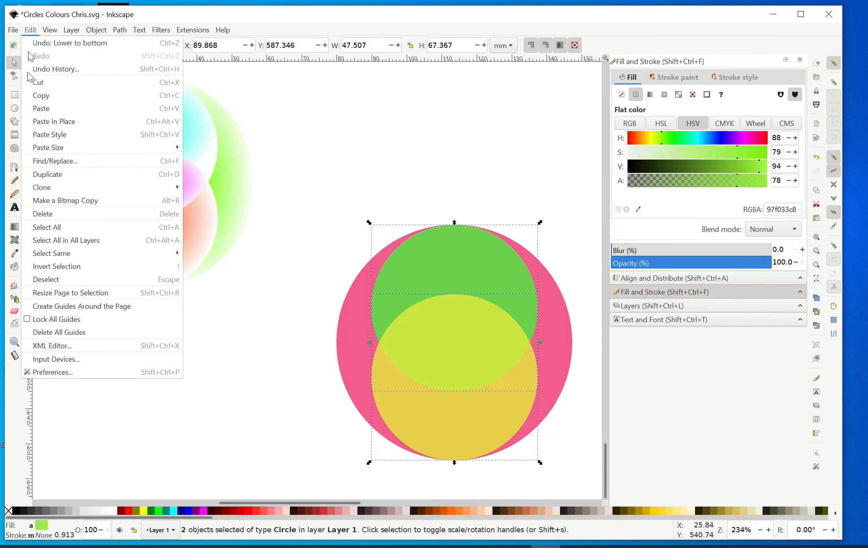
pyautogui.click(42, 180)
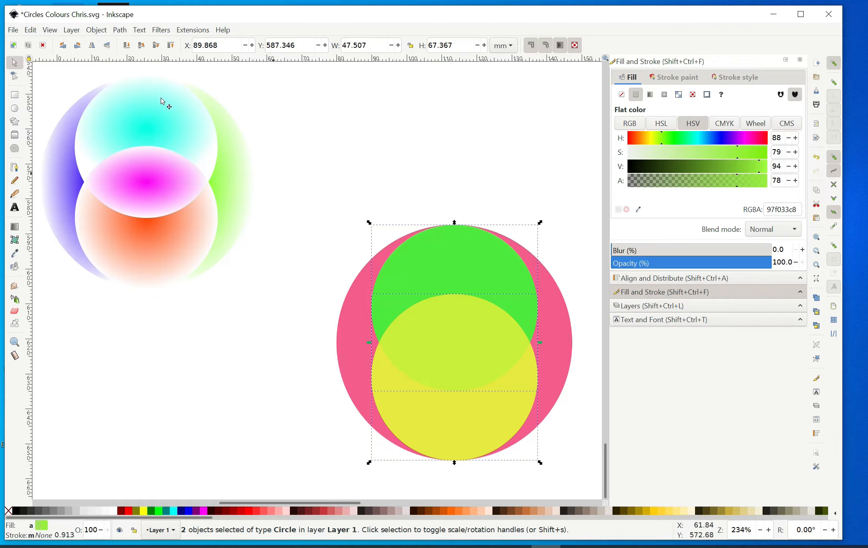
pyautogui.click(119, 31)
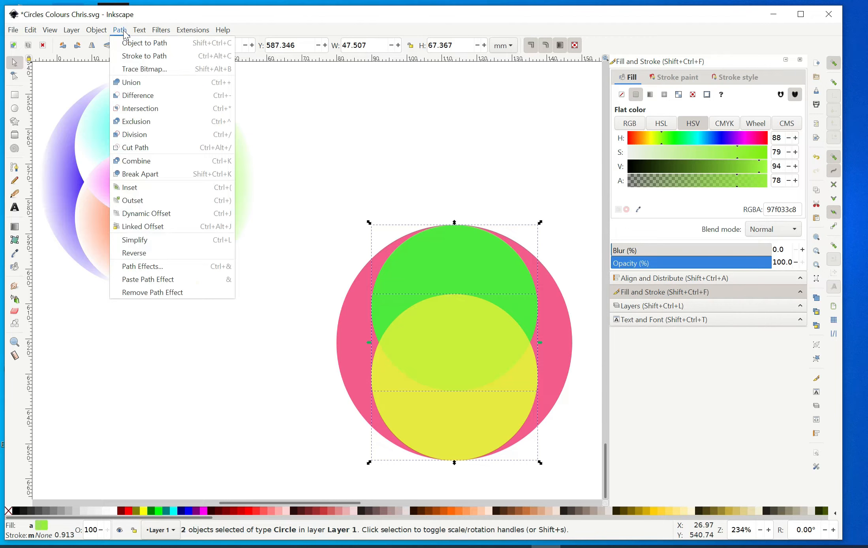
pyautogui.click(124, 96)
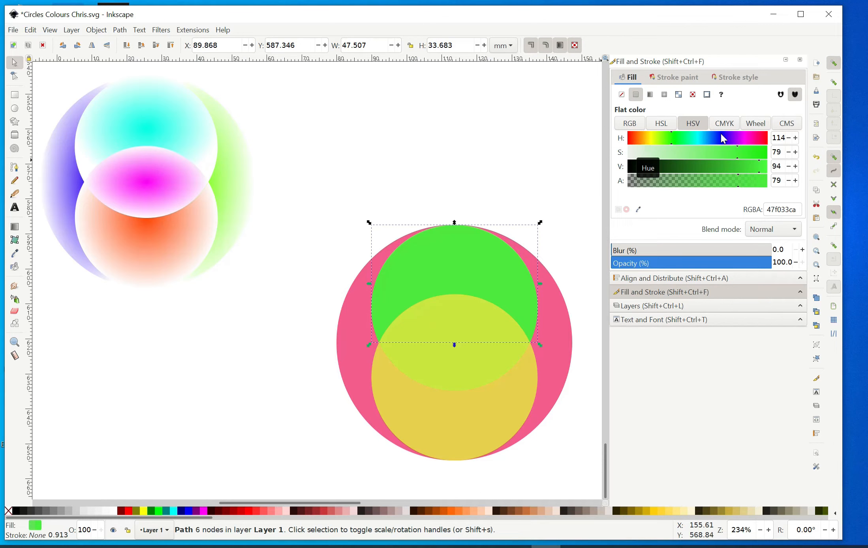
# Step: Recolour the upper crescent magenta with hue 305 and lower it to the bottom of the stack
pyautogui.click(748, 140)
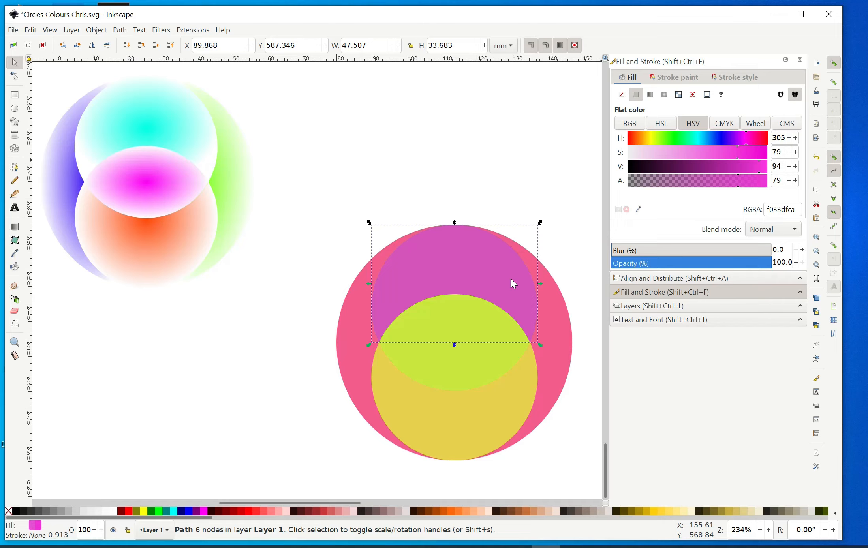
pyautogui.click(126, 45)
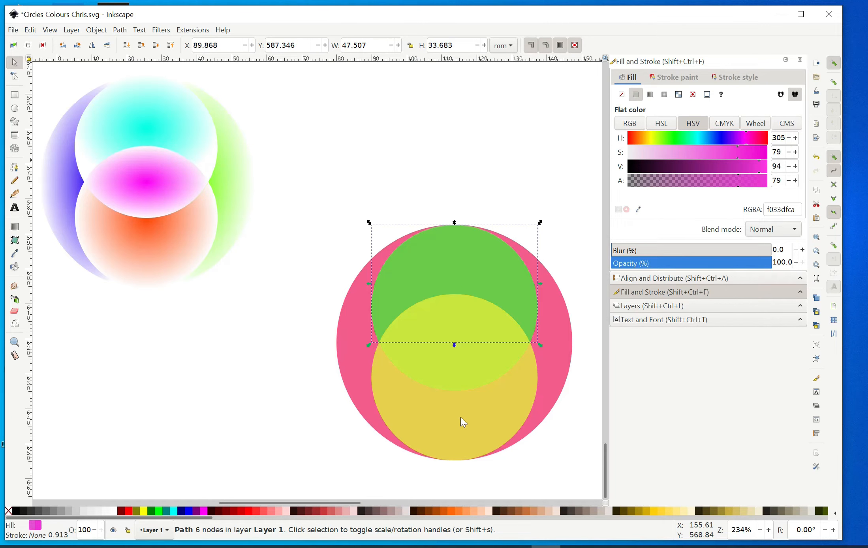
pyautogui.click(315, 439)
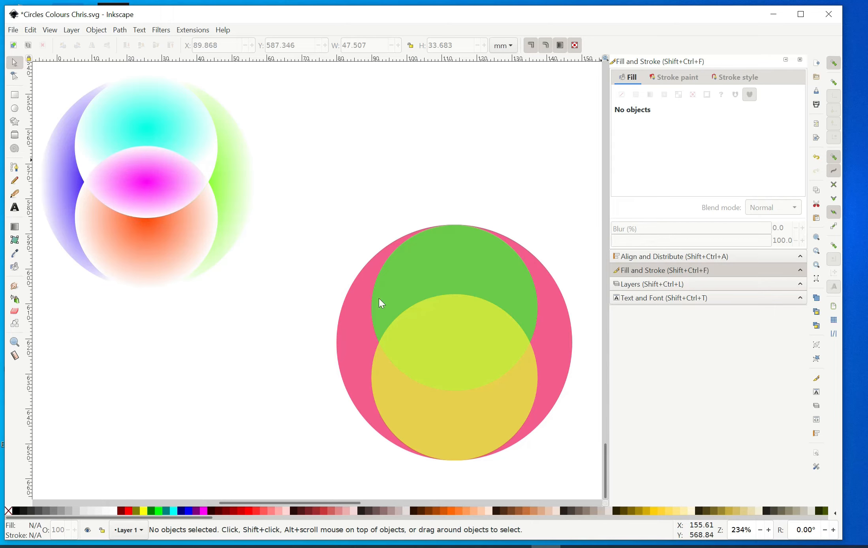
# Step: Raise the green circle above the yellow circle in the stacking order
pyautogui.keyDown('ctrl'); pyautogui.click(454, 261); pyautogui.keyUp('ctrl')
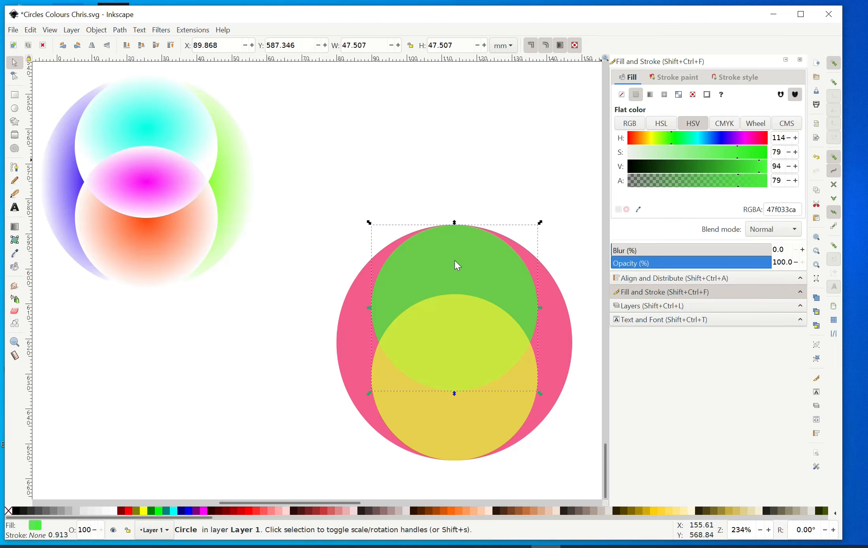
pyautogui.click(156, 46)
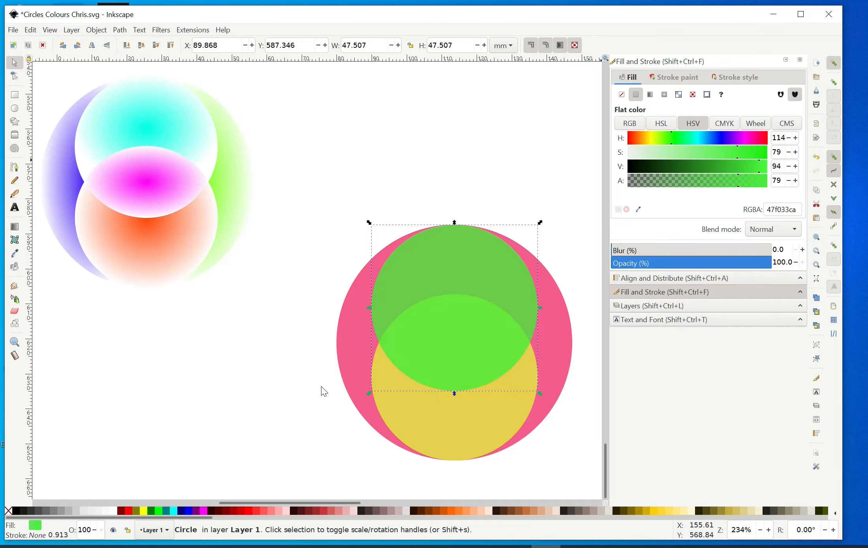
# Step: Duplicate the green and yellow circles and subtract the green copy from the yellow copy with Difference
pyautogui.keyDown('shift'); pyautogui.click(454, 439); pyautogui.keyUp('shift')
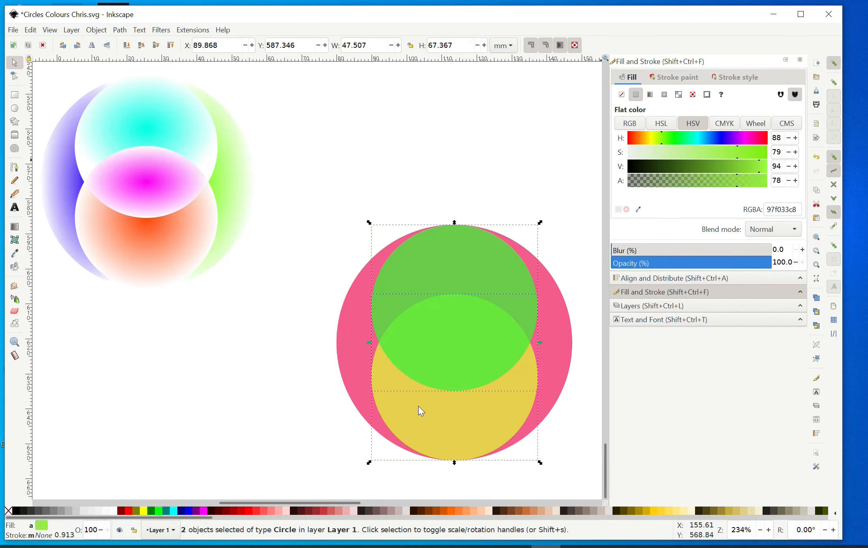
pyautogui.click(30, 32)
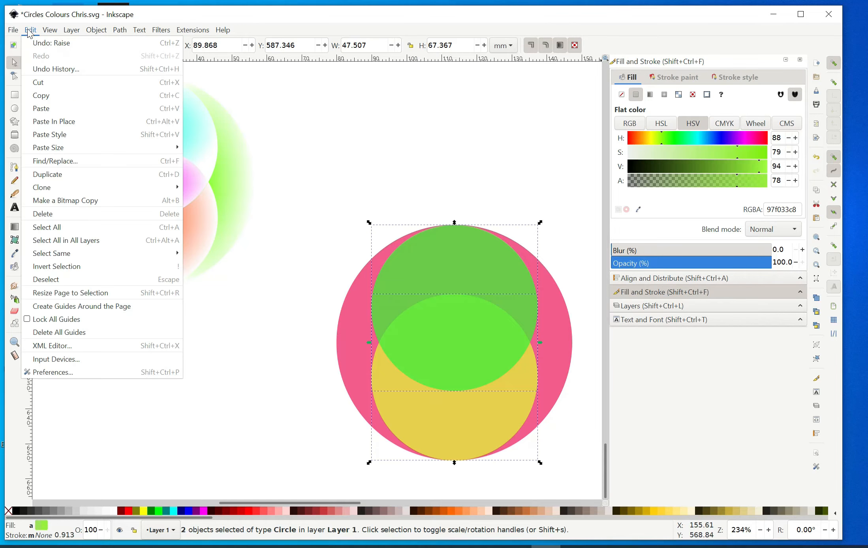
pyautogui.click(43, 175)
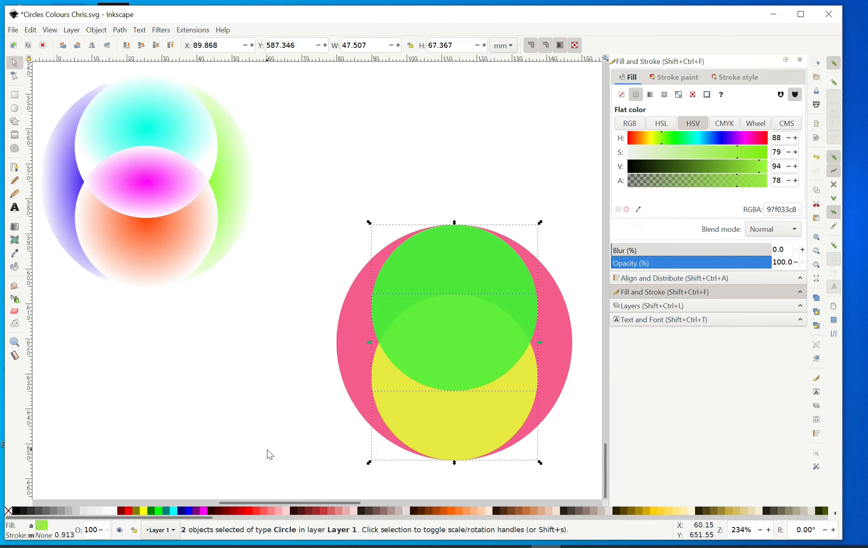
pyautogui.click(121, 30)
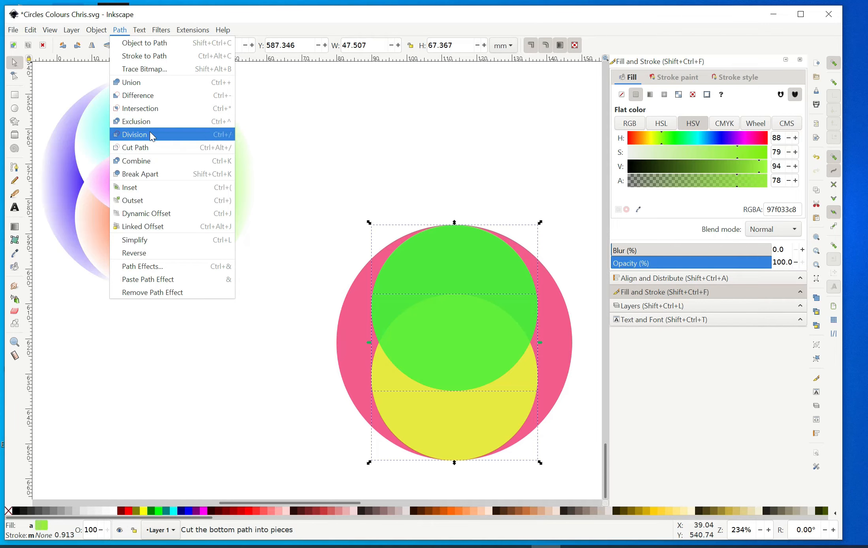
pyautogui.click(148, 98)
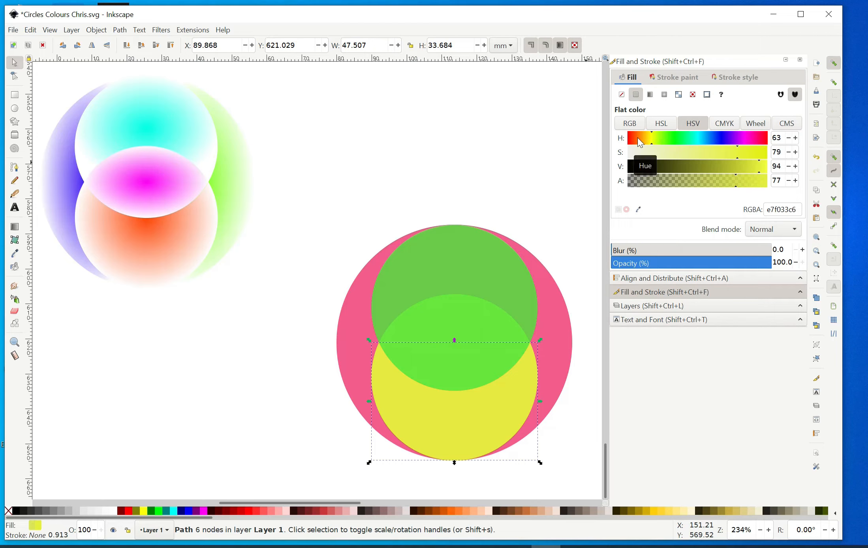
# Step: Recolour the lower crescent cyan with hue 178 and lower it to the bottom of the stack
pyautogui.click(697, 138)
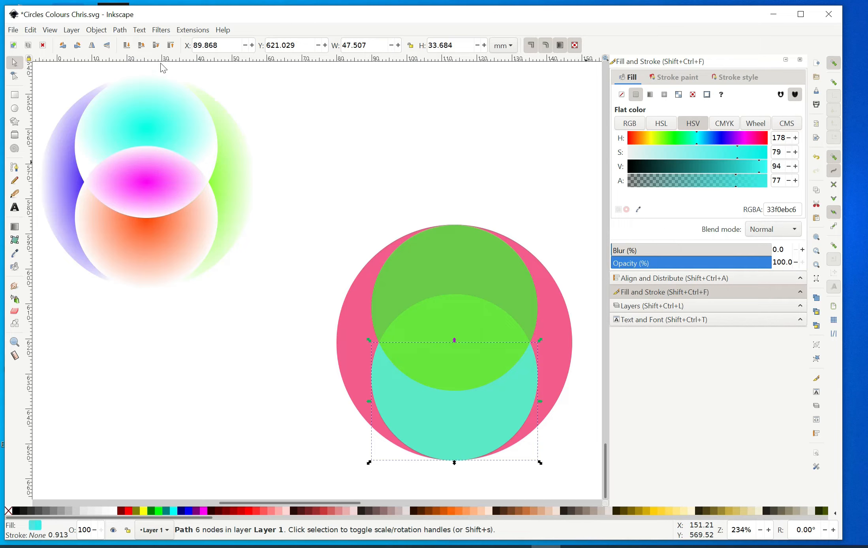
pyautogui.click(129, 46)
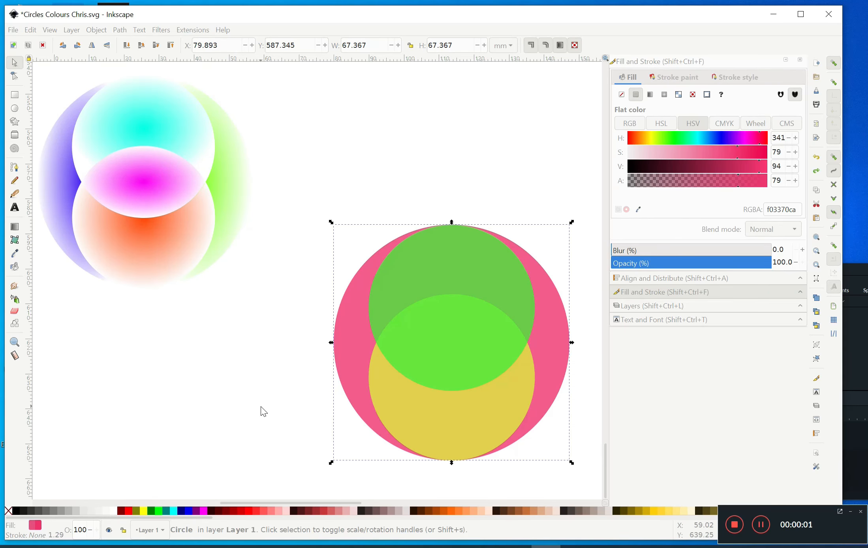
# Step: Merge the original green and yellow circles into a single shape with Union
pyautogui.click(261, 407)
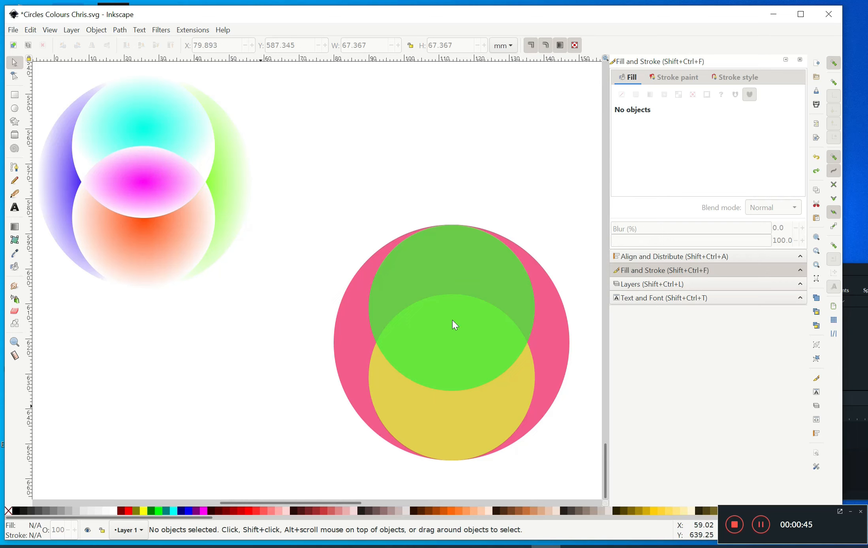
pyautogui.press('shift')
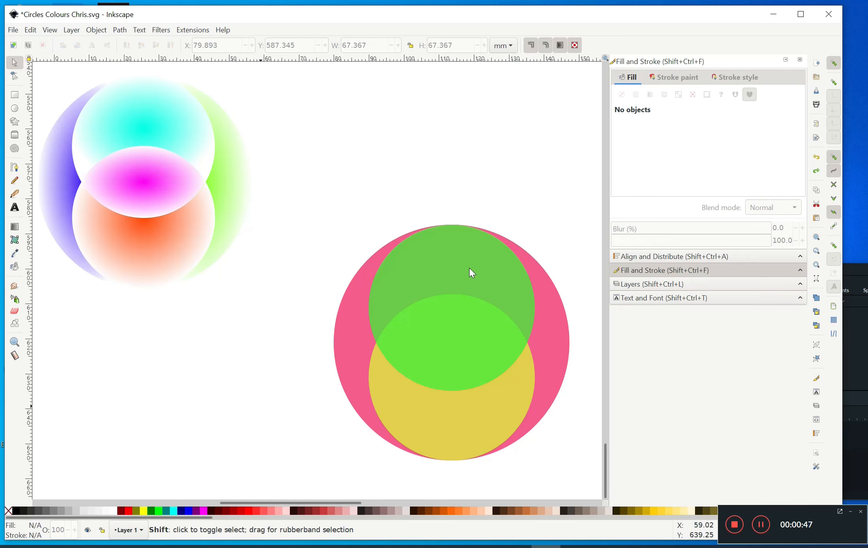
pyautogui.click(474, 333)
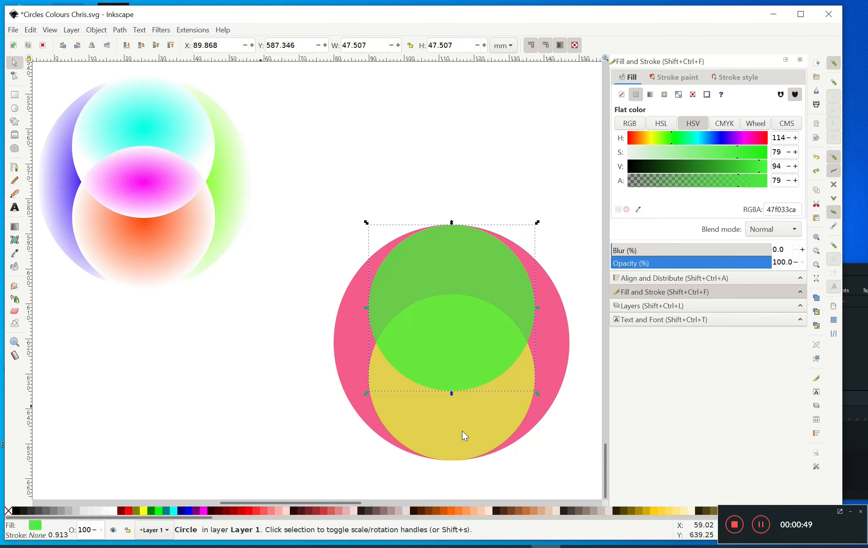
pyautogui.keyDown('shift'); pyautogui.click(461, 434); pyautogui.keyUp('shift')
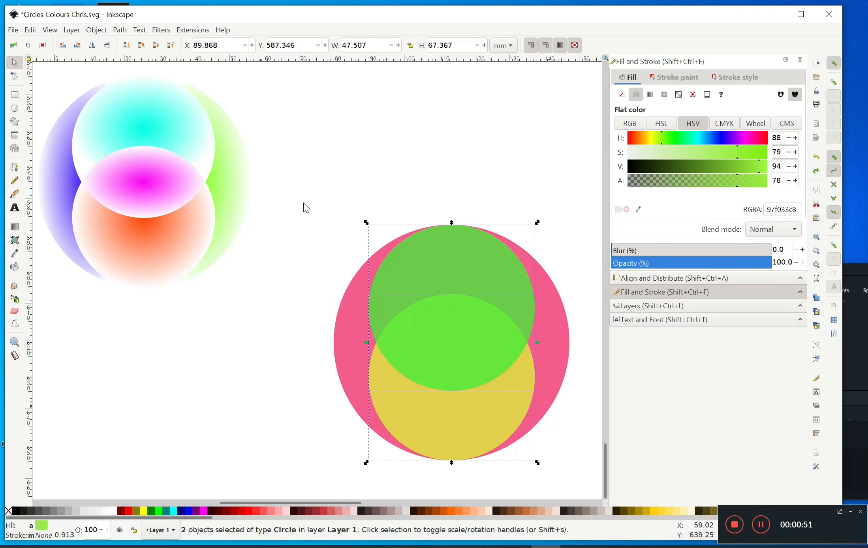
pyautogui.click(120, 31)
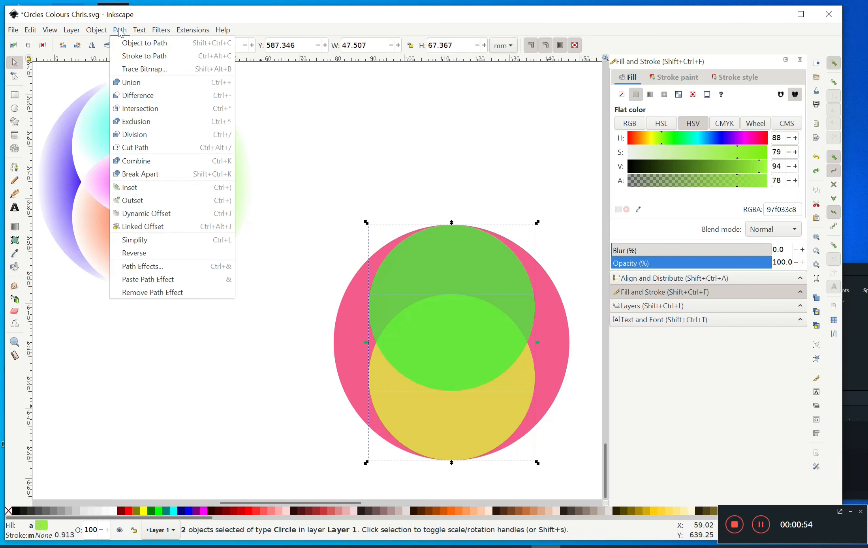
pyautogui.click(127, 84)
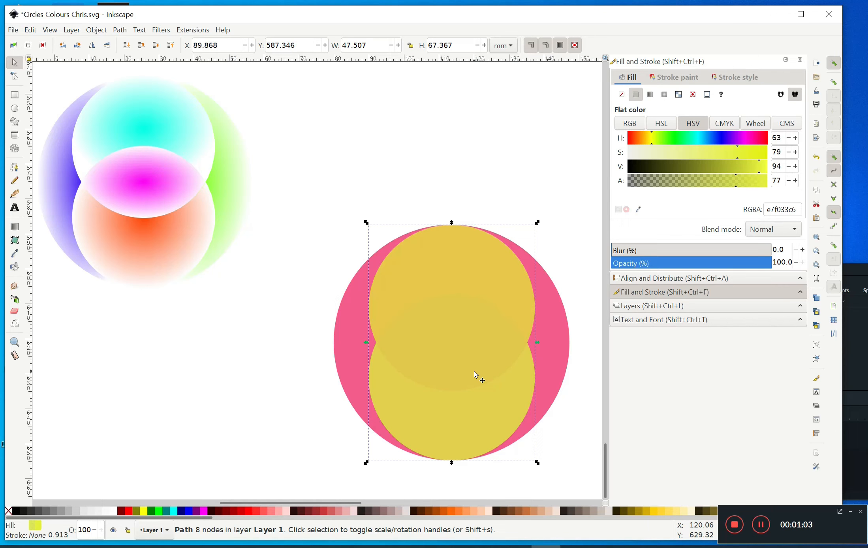
# Step: Subtract the merged yellow shape from the large pink circle with Difference
pyautogui.keyDown('shift'); pyautogui.click(558, 378); pyautogui.keyUp('shift')
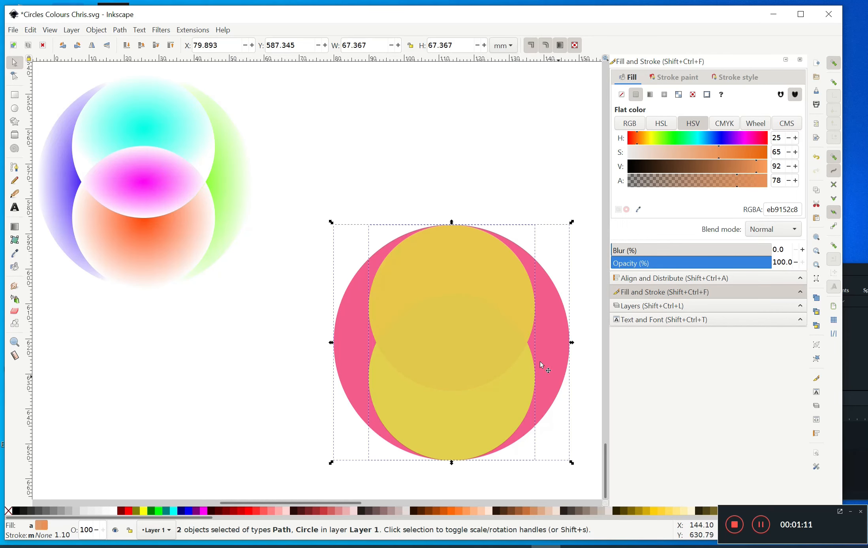
pyautogui.click(120, 30)
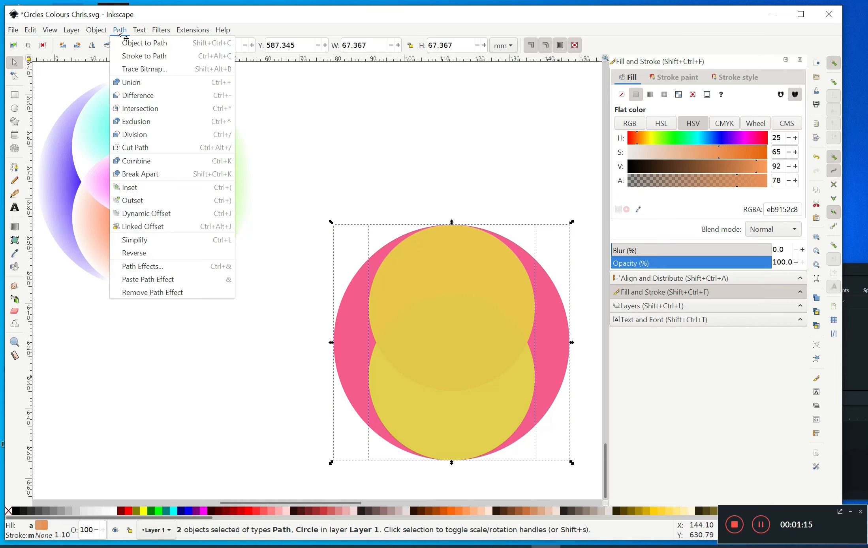
pyautogui.click(129, 97)
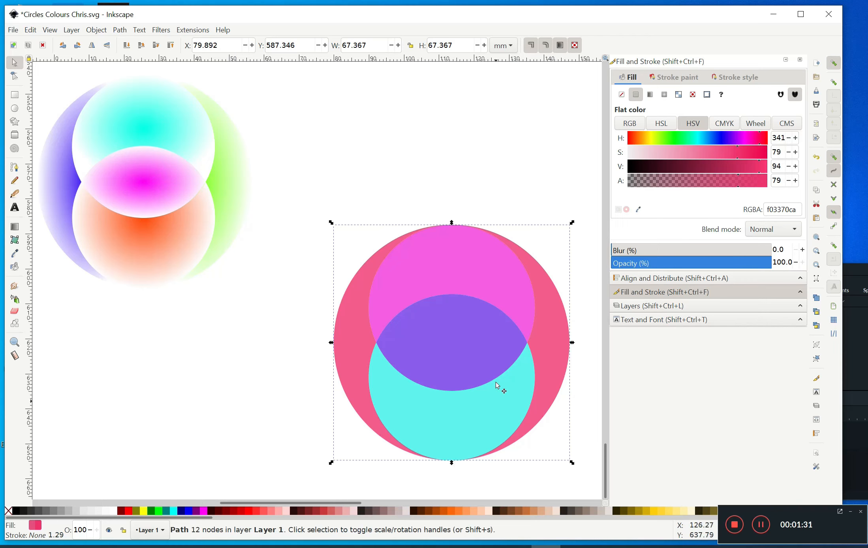
pyautogui.click(195, 402)
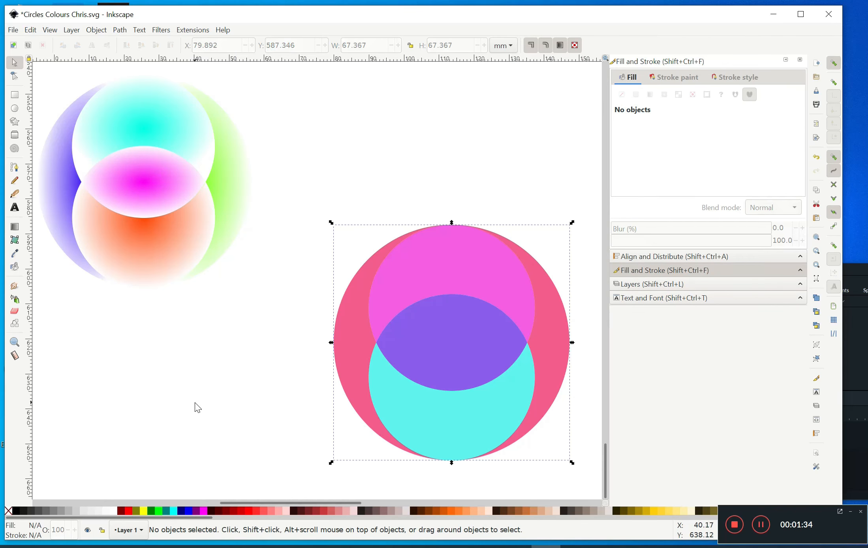
# Step: Break the remaining pink shape apart into separate left and right crescents
pyautogui.click(549, 344)
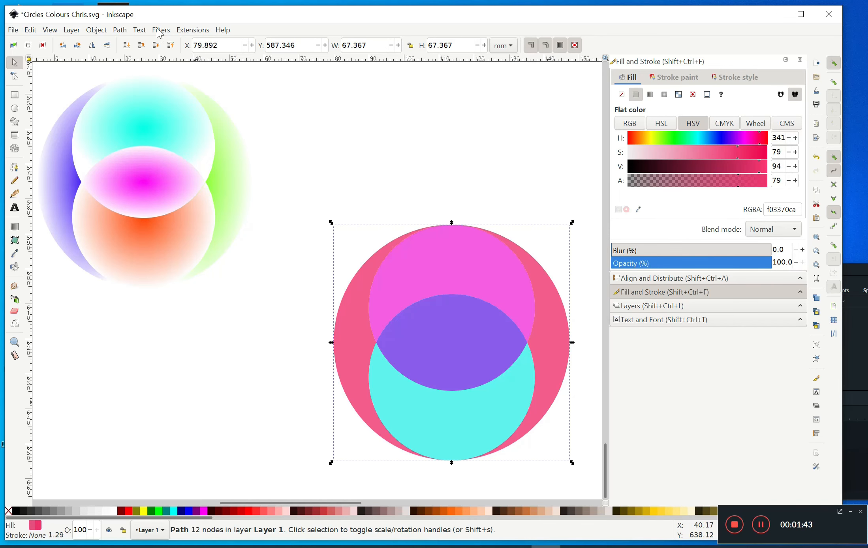
pyautogui.click(120, 33)
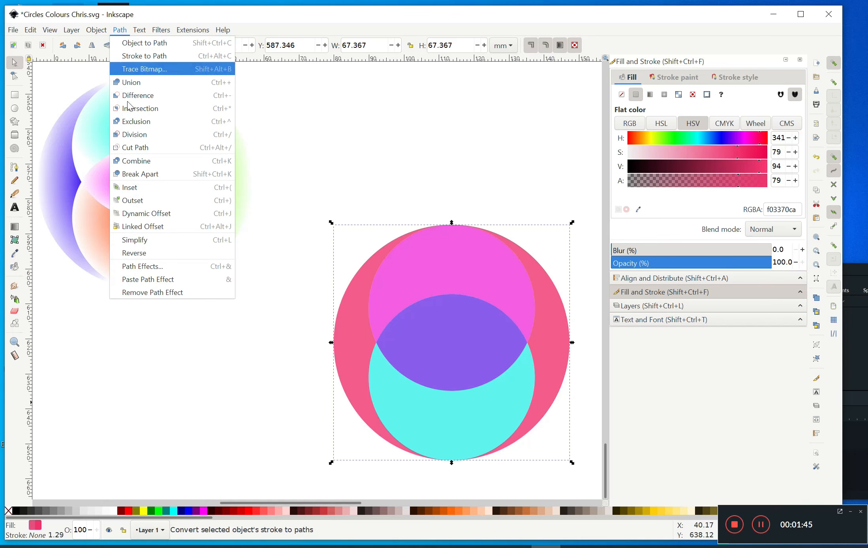
pyautogui.click(137, 176)
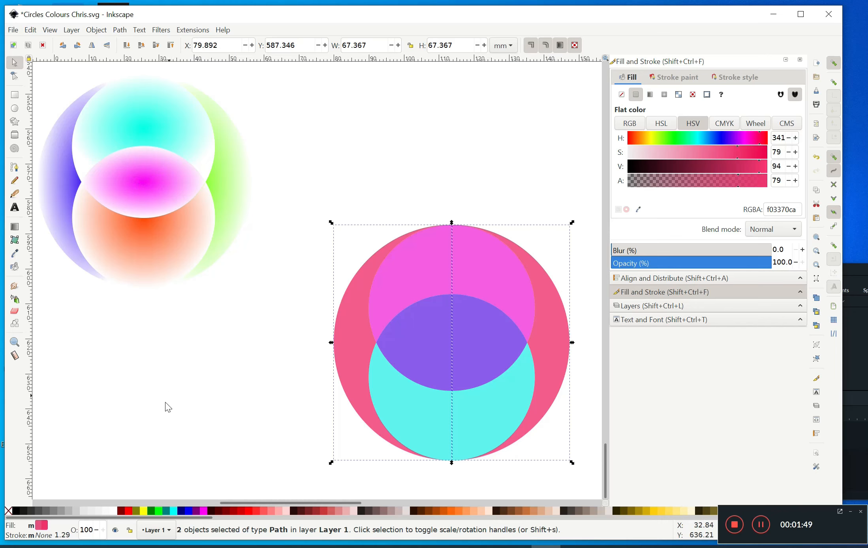
pyautogui.click(162, 443)
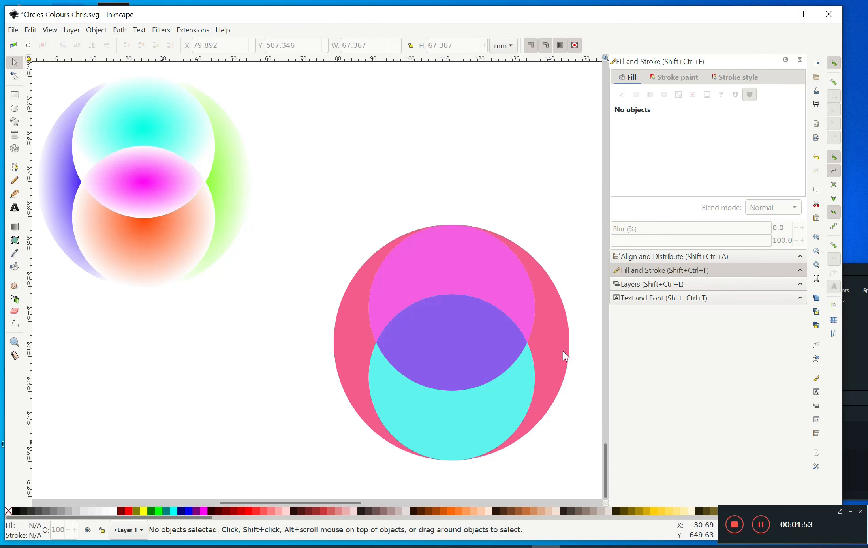
# Step: Recolour the right-hand pink crescent yellow with hue 54
pyautogui.click(560, 346)
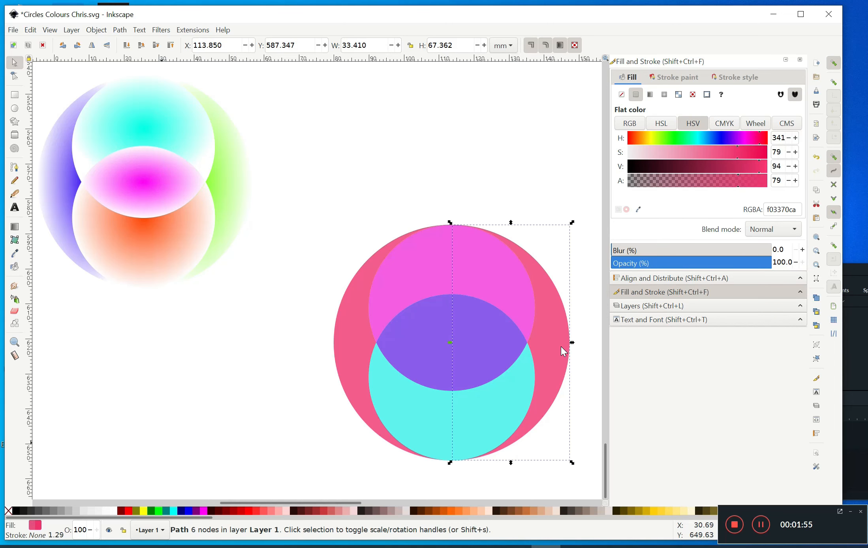
pyautogui.click(649, 140)
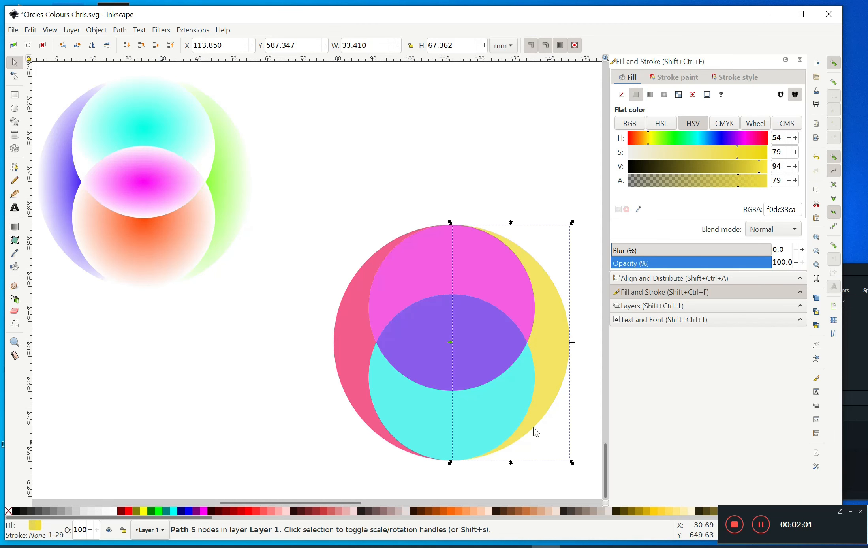
pyautogui.click(155, 380)
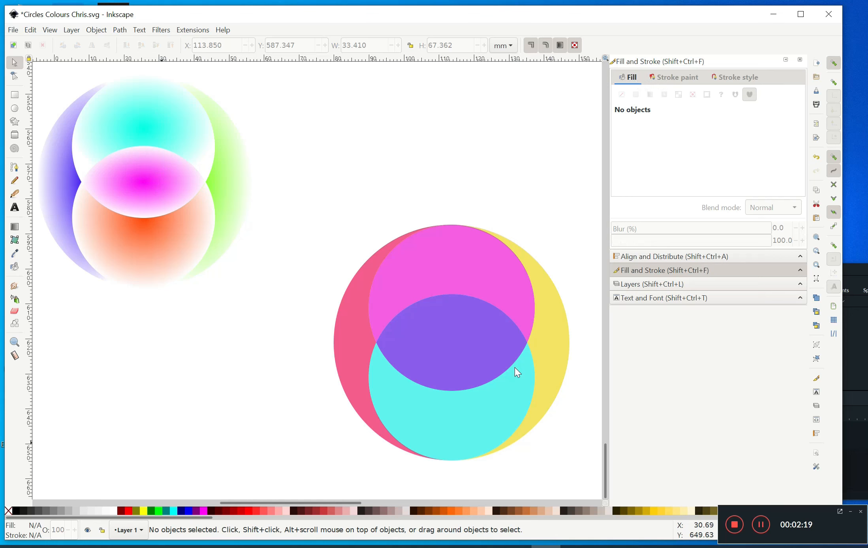
# Step: Give the yellow right-hand crescent a radial gradient fill
pyautogui.keyDown('ctrl'); pyautogui.click(555, 344); pyautogui.keyUp('ctrl')
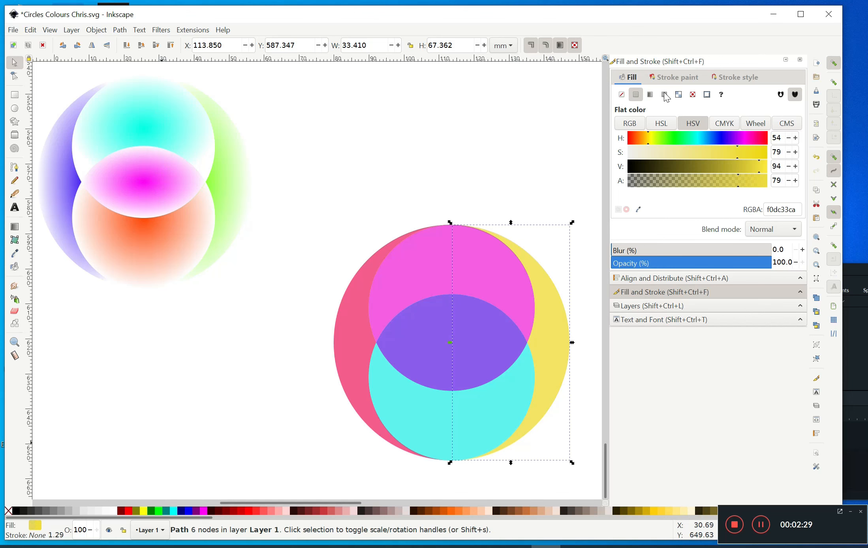
pyautogui.moveTo(820, 522); pyautogui.dragTo(867, 524)
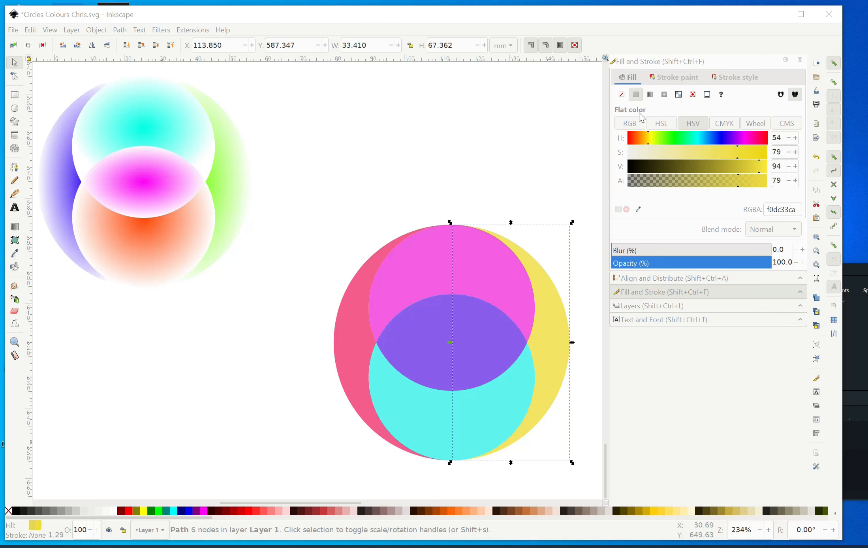
pyautogui.click(665, 96)
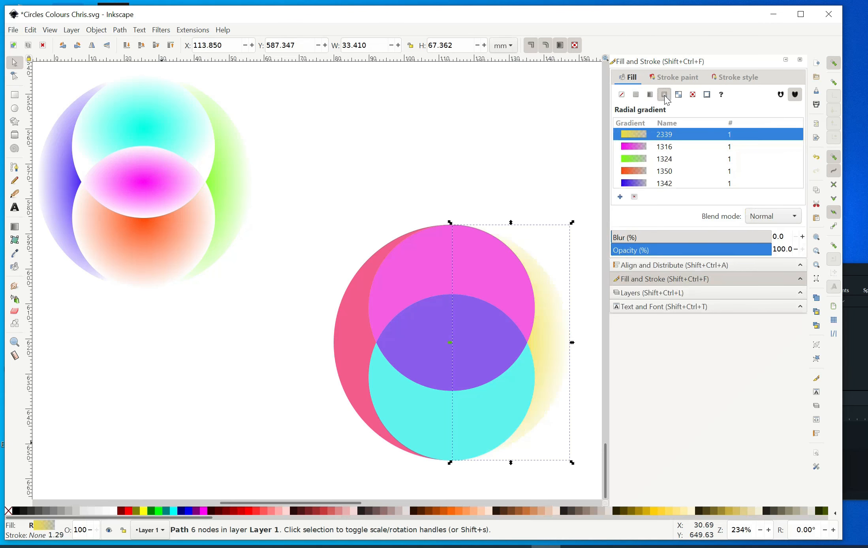
# Step: Apply radial gradient fills to the magenta upper crescent and the purple central lens
pyautogui.click(497, 279)
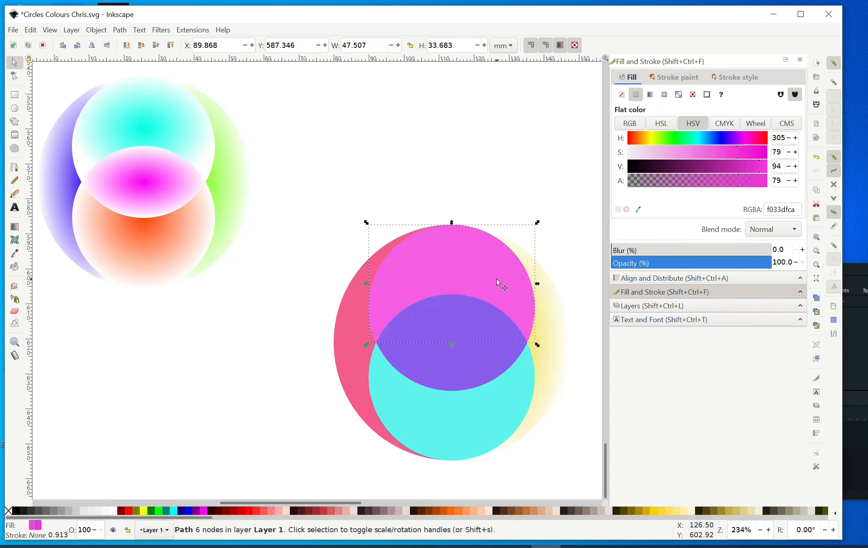
pyautogui.click(664, 95)
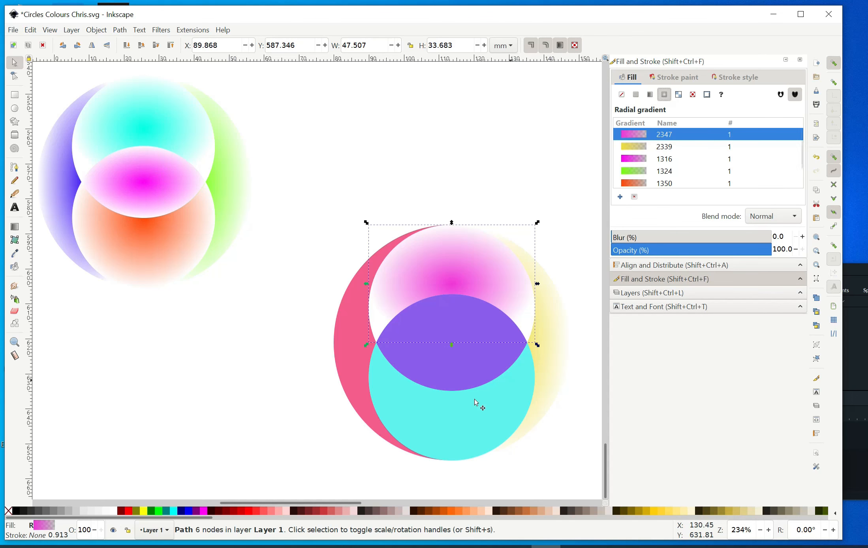
pyautogui.click(455, 368)
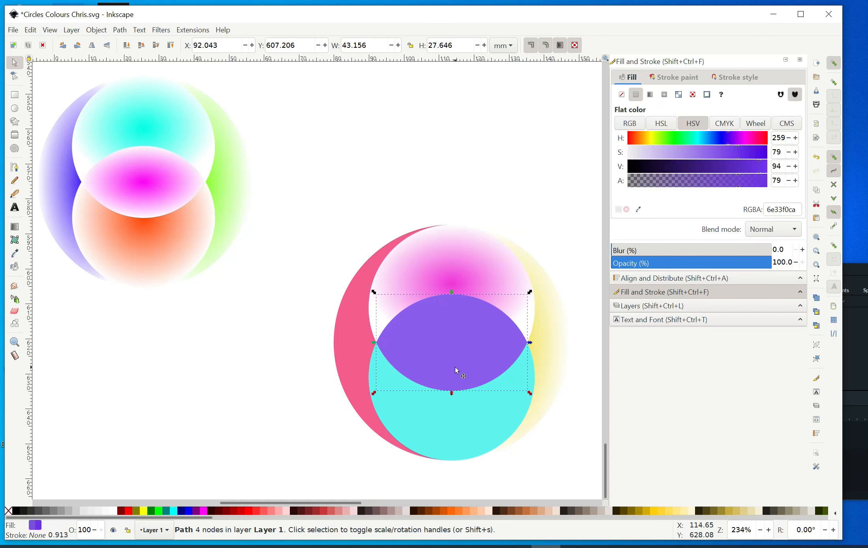
pyautogui.click(664, 95)
pyautogui.press('Escape')
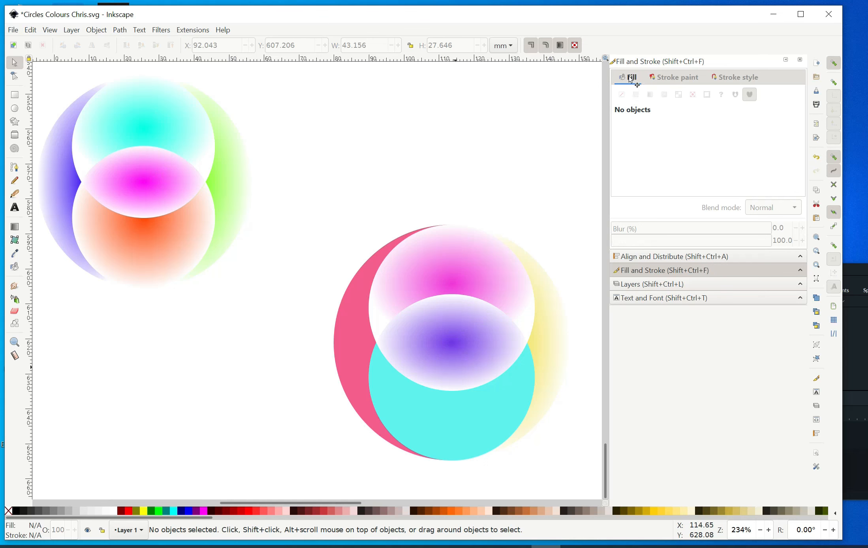
# Step: Apply radial gradient fills to the cyan lower crescent and the pink left-hand crescent
pyautogui.keyDown('ctrl'); pyautogui.click(470, 418); pyautogui.keyUp('ctrl')
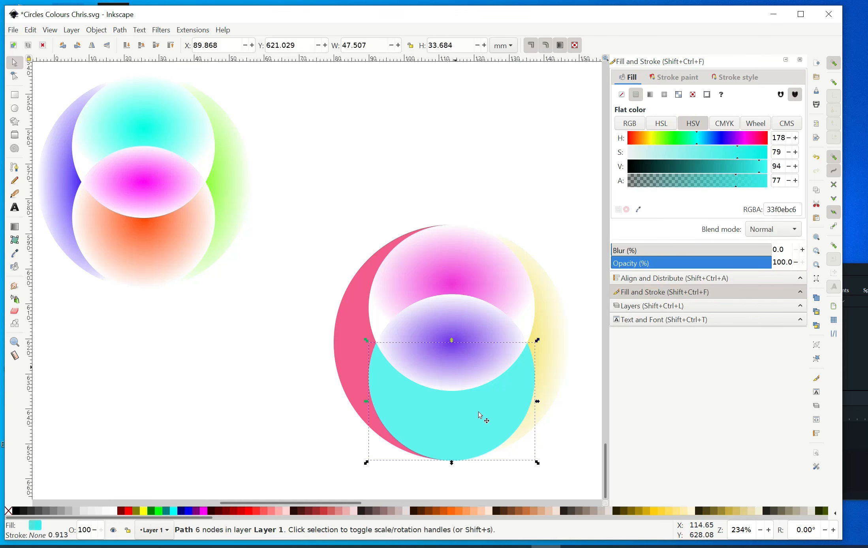
pyautogui.click(665, 99)
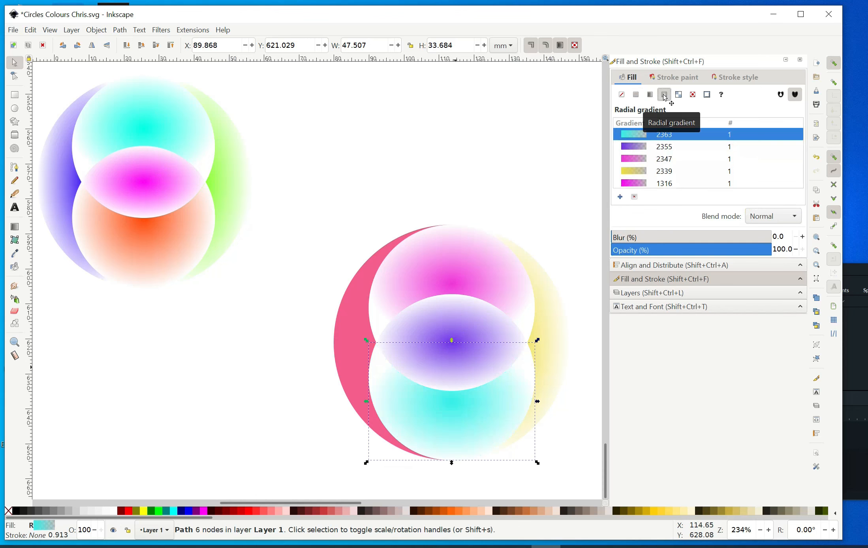
pyautogui.click(344, 345)
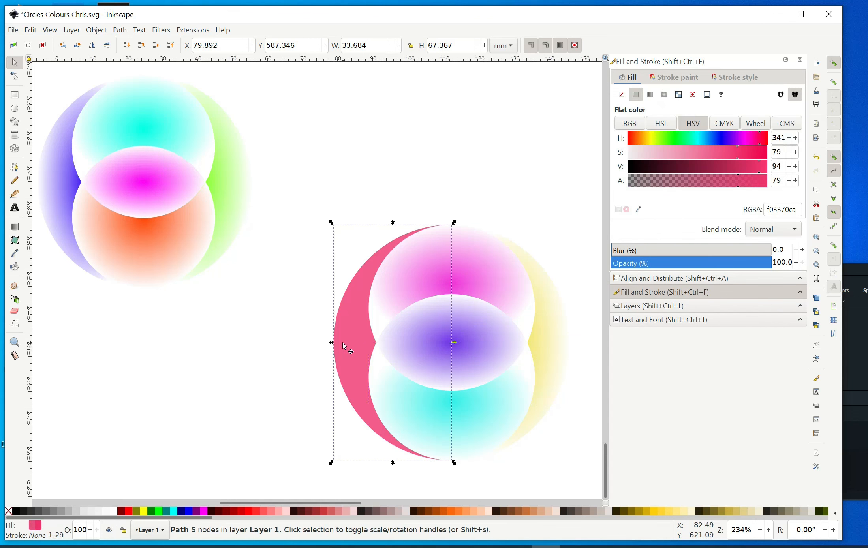
pyautogui.click(665, 95)
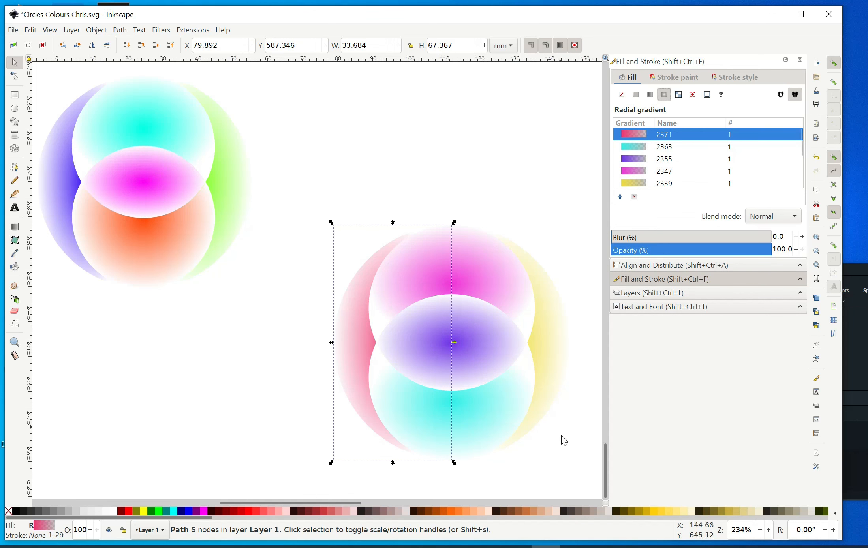
# Step: Group the five gradient-filled shapes of the pink, purple and cyan design and move the group straight up about 36 mm, beside the original design
pyautogui.click(565, 446)
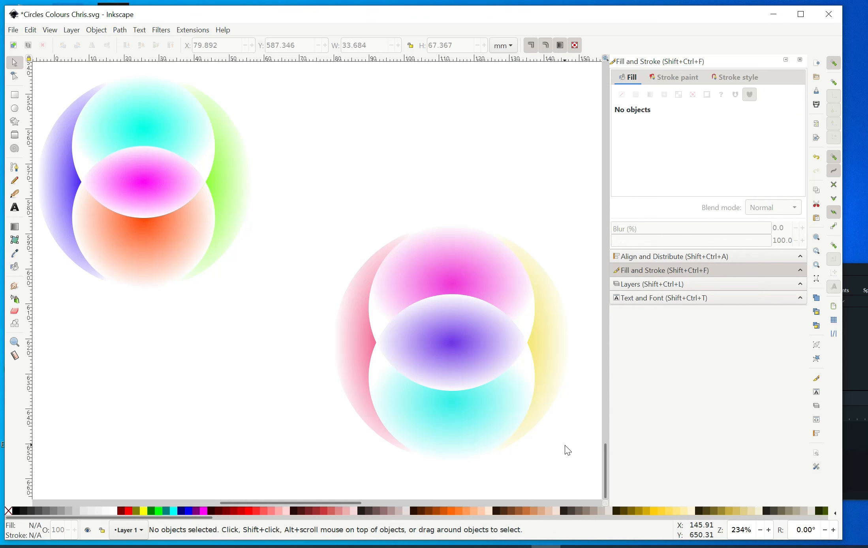
pyautogui.moveTo(303, 212)
pyautogui.mouseDown()
pyautogui.moveTo(490, 306)
pyautogui.moveTo(570, 386)
pyautogui.moveTo(577, 474)
pyautogui.mouseUp()
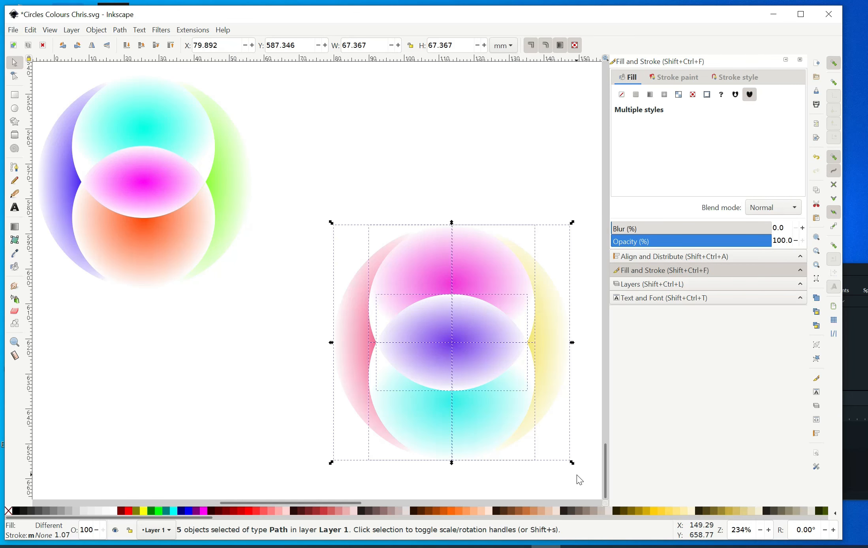
pyautogui.click(96, 30)
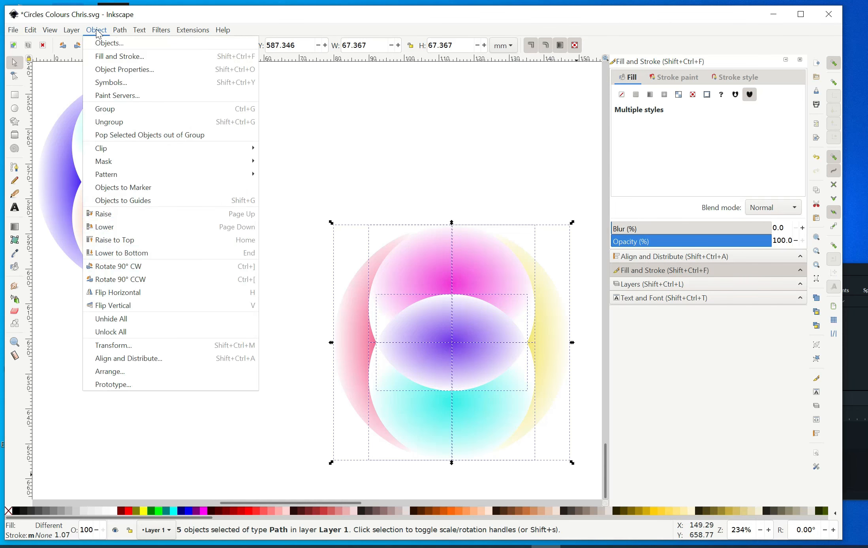
pyautogui.click(98, 110)
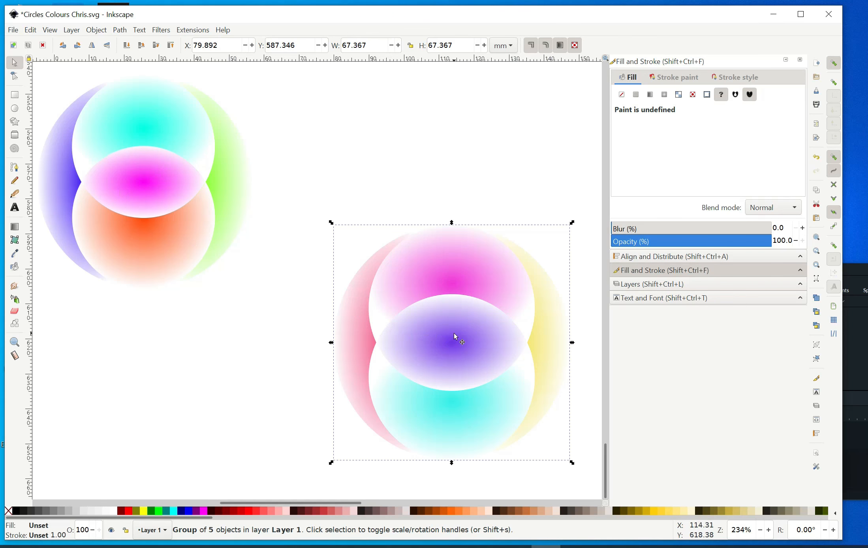
pyautogui.moveTo(454, 332); pyautogui.dragTo(425, 206)
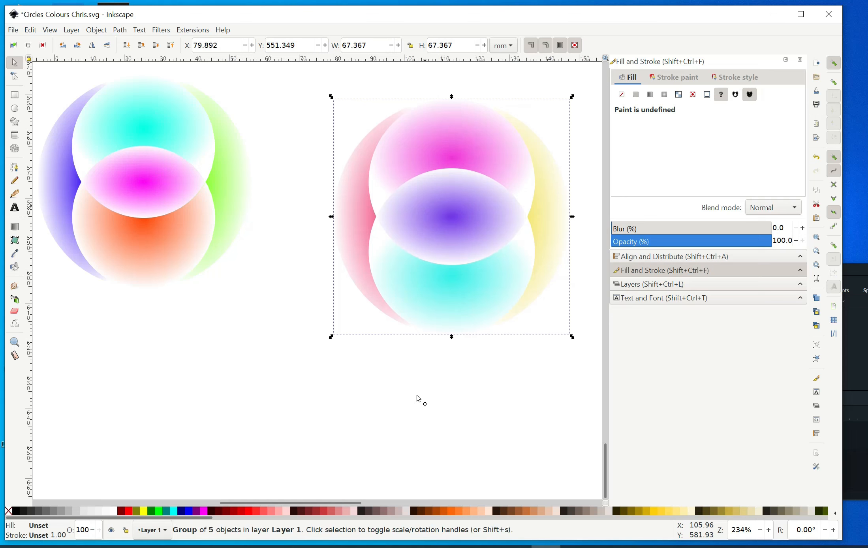
pyautogui.click(411, 390)
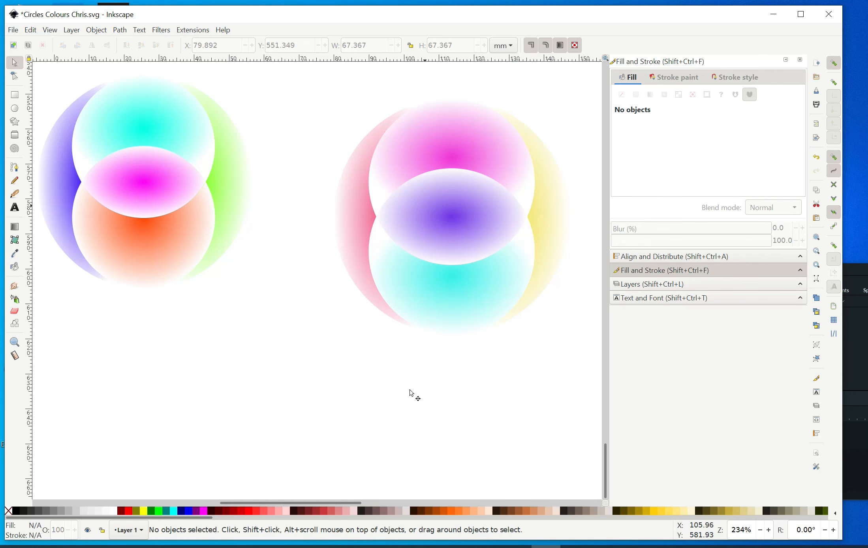